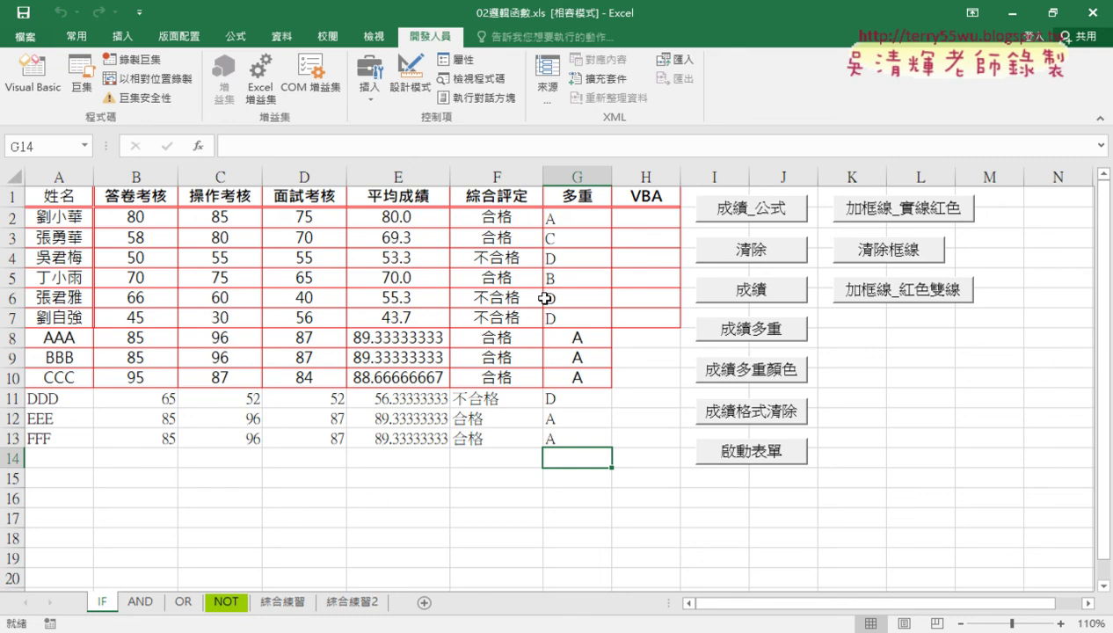
Step: Protect the IF grade sheet with a password, entered and confirmed via Review > Protect Sheet
left_click(400, 358)
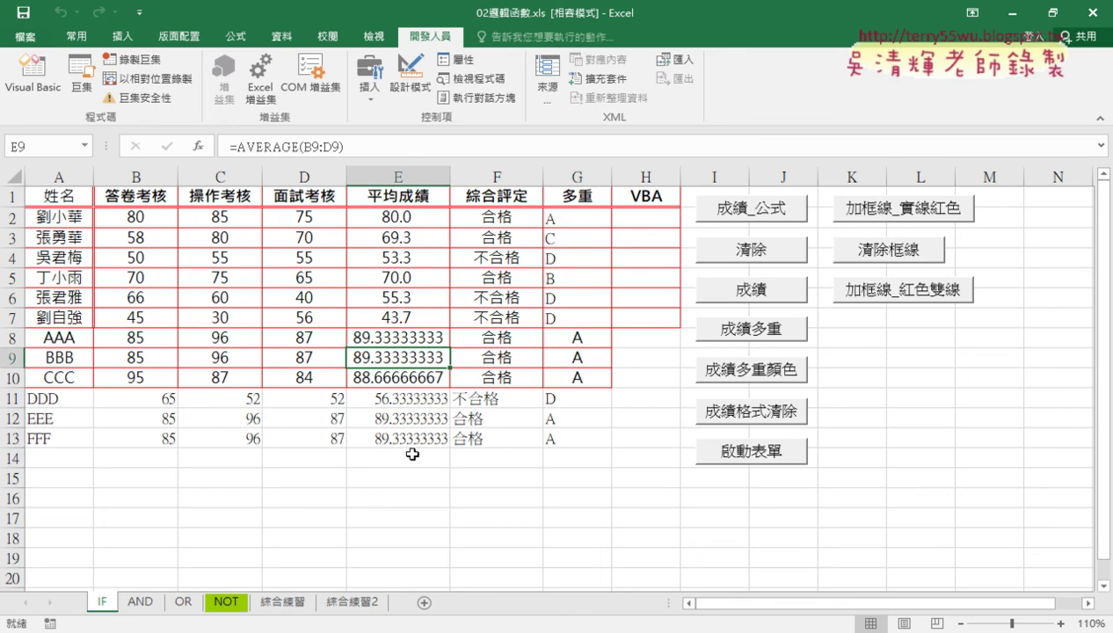
left_click(80, 455)
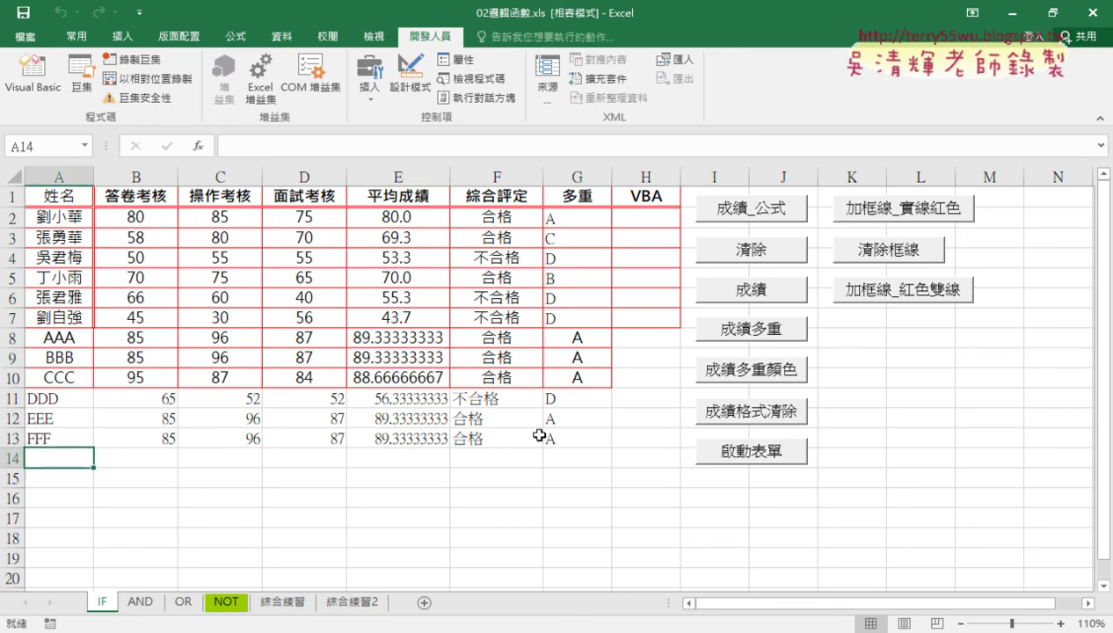
left_click(373, 37)
left_click(330, 39)
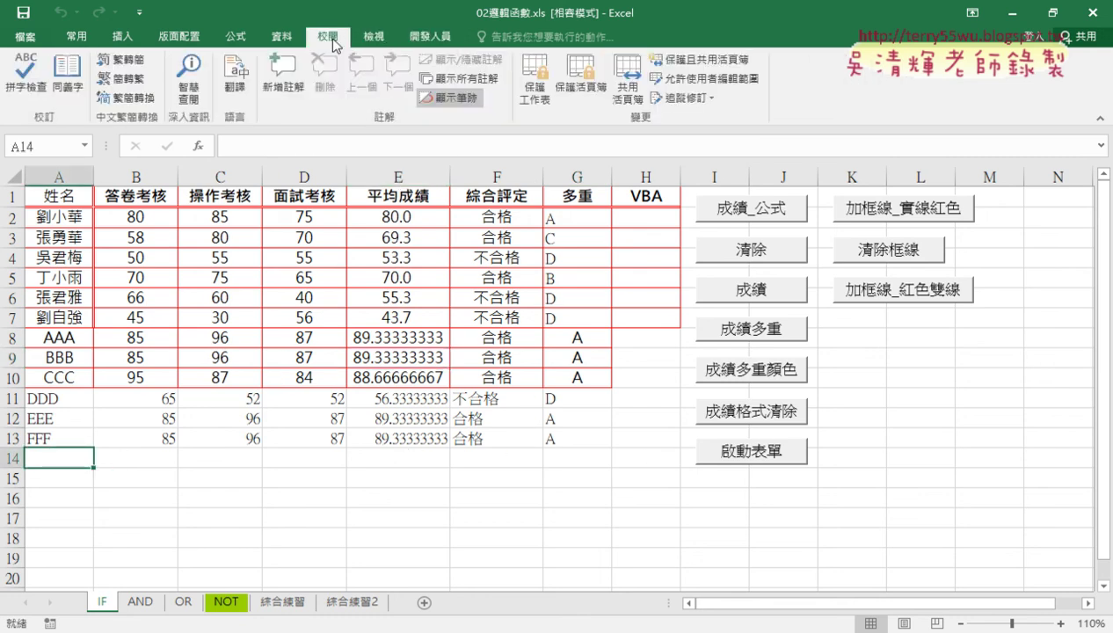
left_click(531, 102)
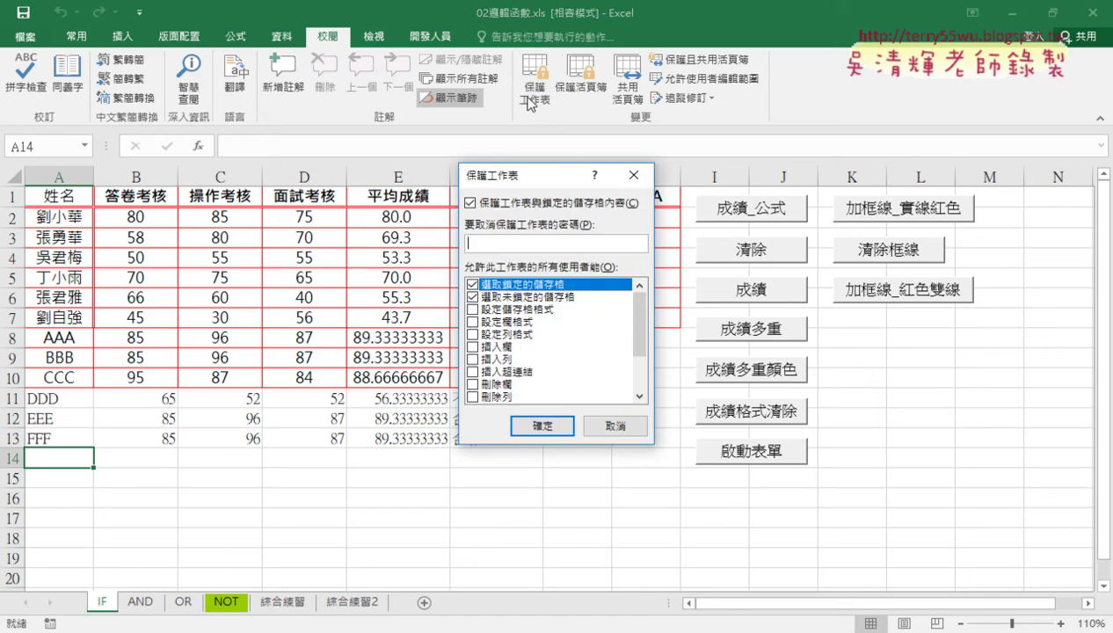
key("Return")
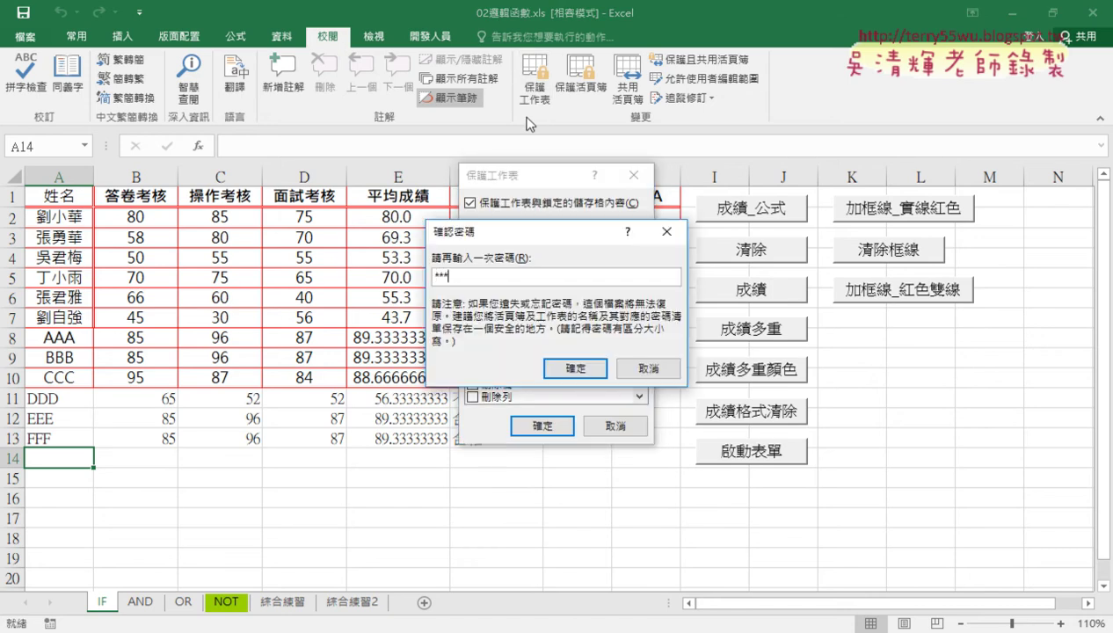
key("Return")
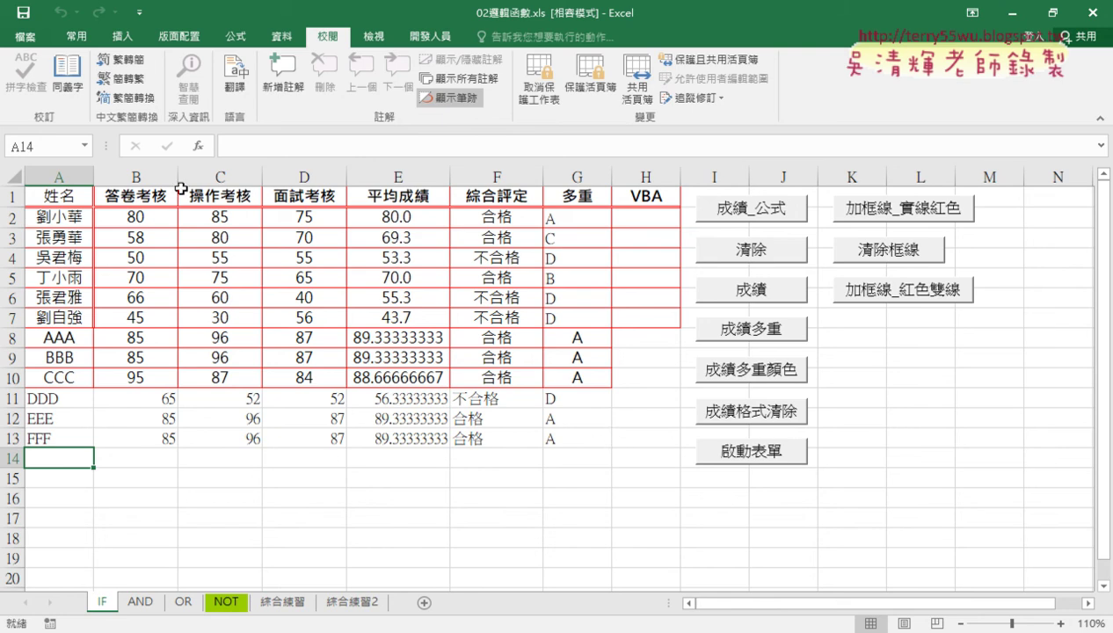
Step: Test the protection by double-clicking cell A14 and dismiss the protected-sheet warning
left_click(43, 437)
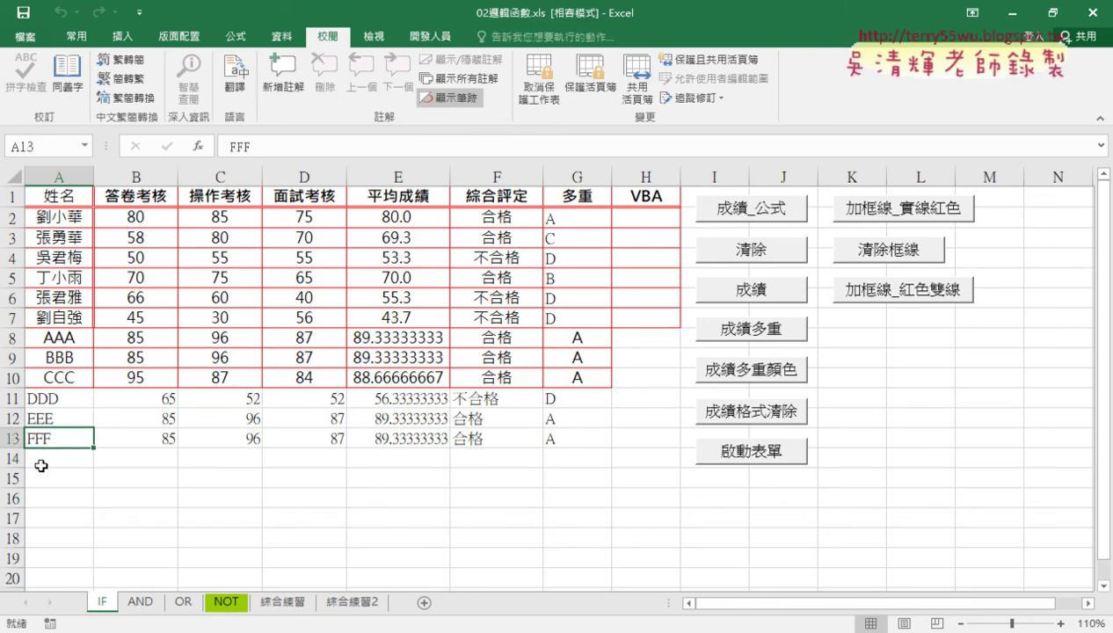
left_click(44, 466)
double_click(44, 466)
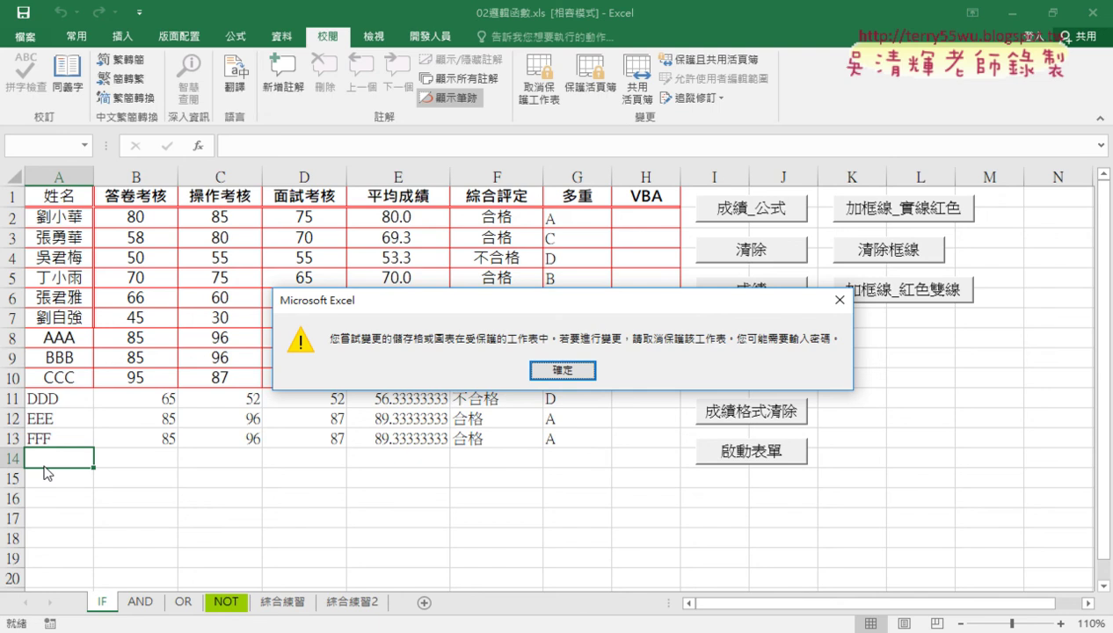
left_click(577, 366)
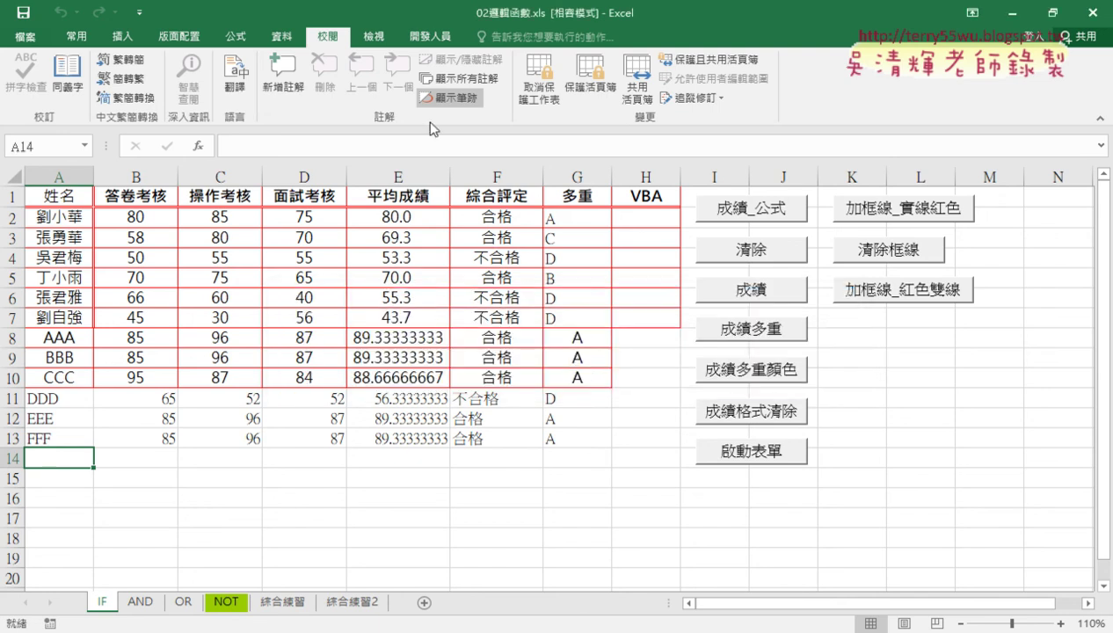
left_click(429, 36)
Step: Run the 成績系統 UserForm and submit GGG with scores 85, 96 and 98
left_click(35, 91)
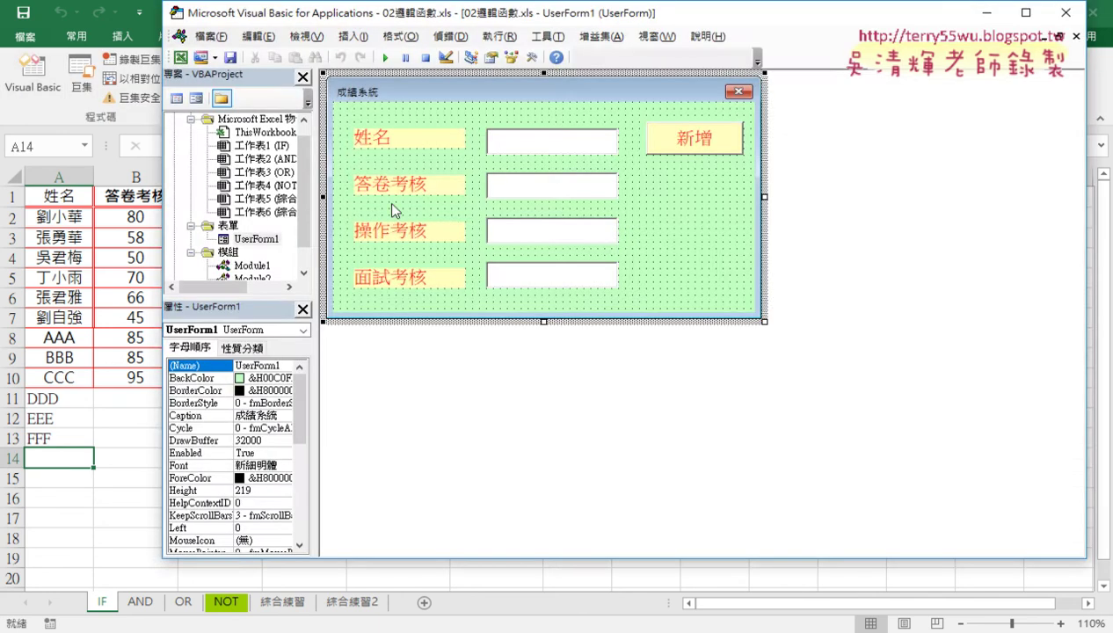
left_click(387, 58)
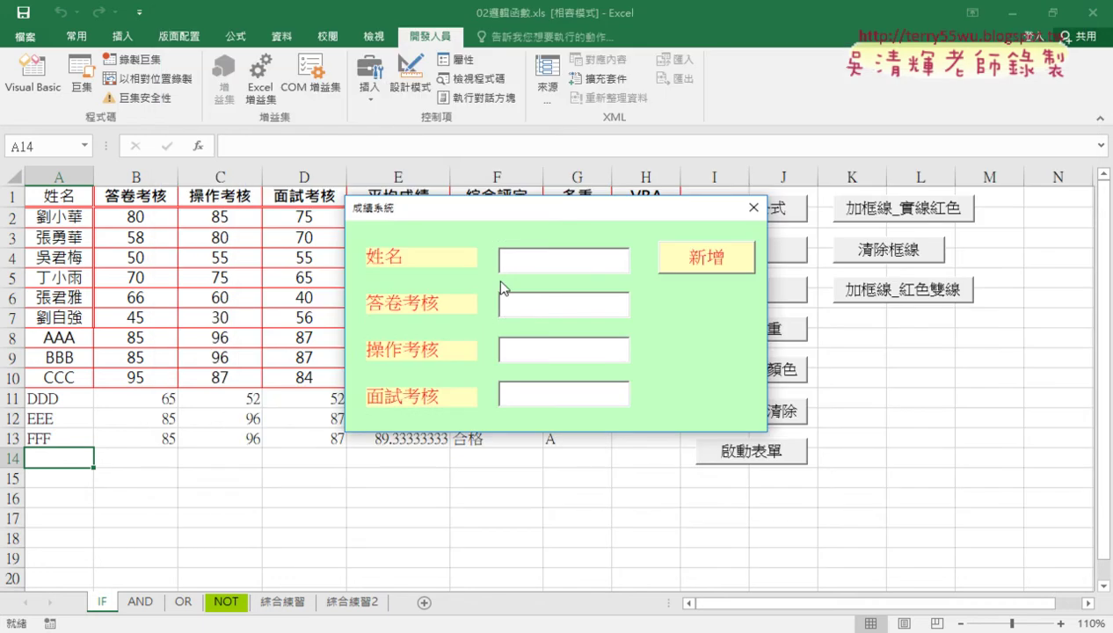
type("GGG")
key("Tab")
type("85")
key("Tab")
type("96")
key("Tab")
type("98")
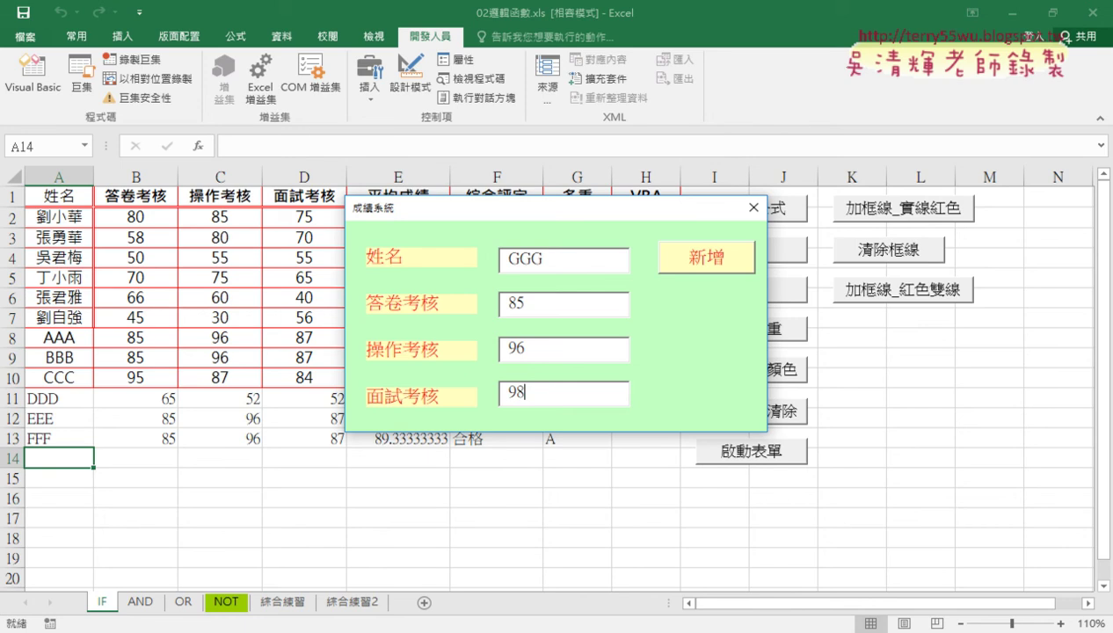
left_click(699, 262)
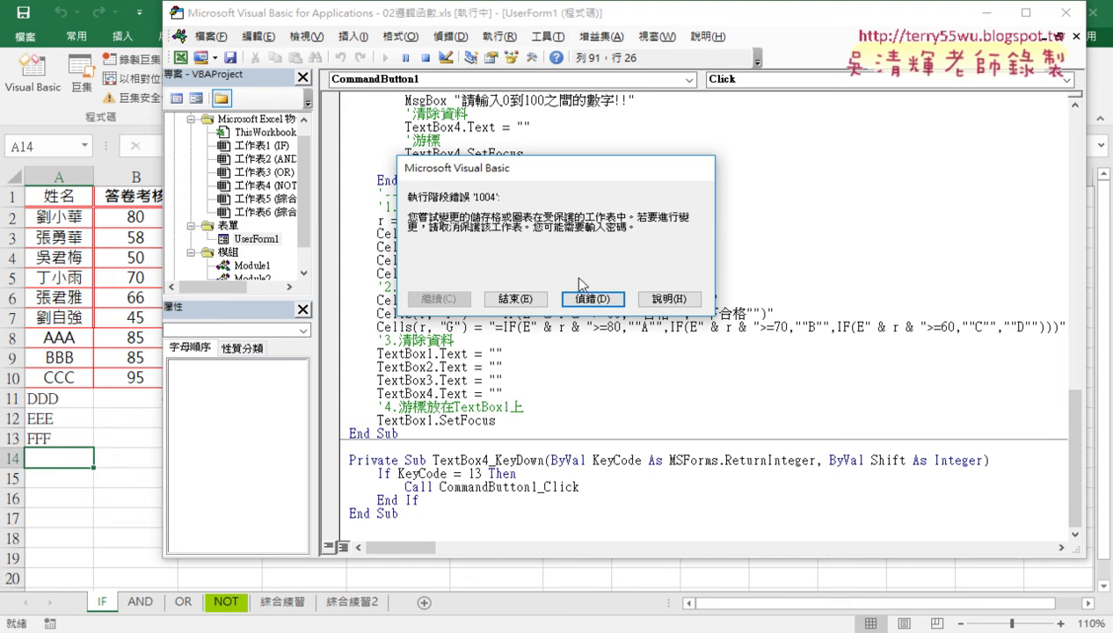
Step: Enter Debug on runtime error 1004, then reset the paused macro
left_click(592, 299)
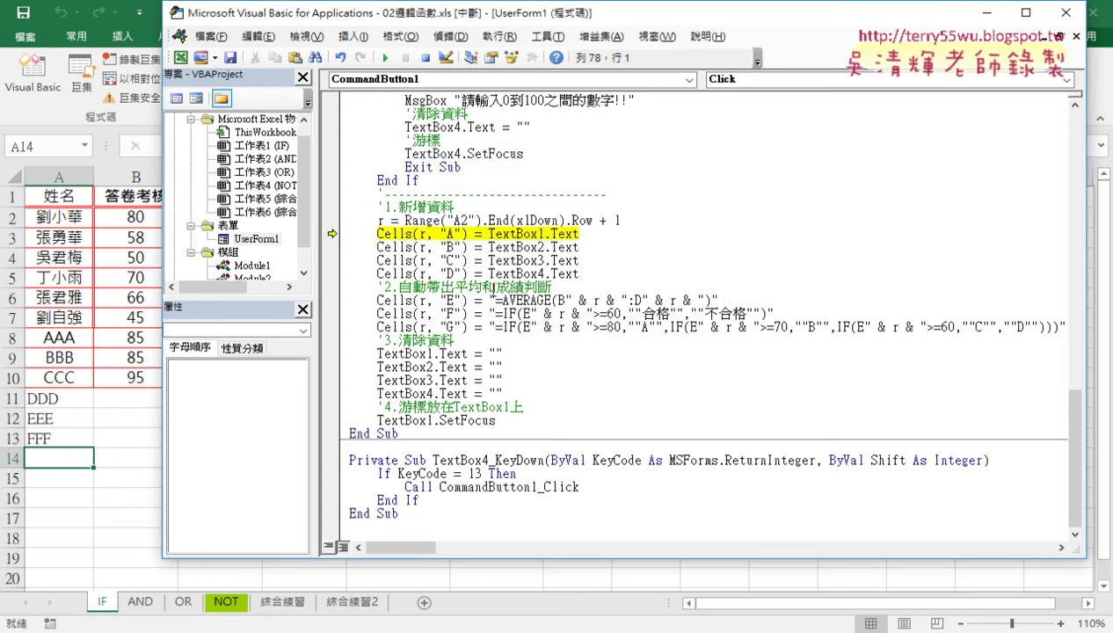
scroll(489, 285, "up", 3)
left_click(424, 57)
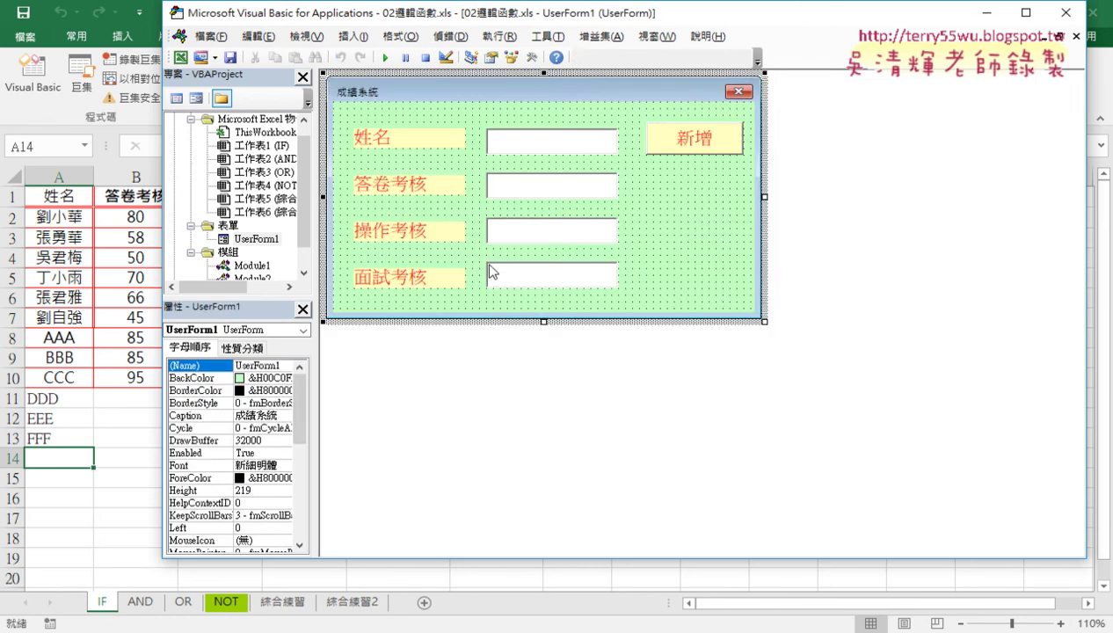
Step: Insert an indented blank line below the CommandButton1_Click Sub declaration
double_click(704, 148)
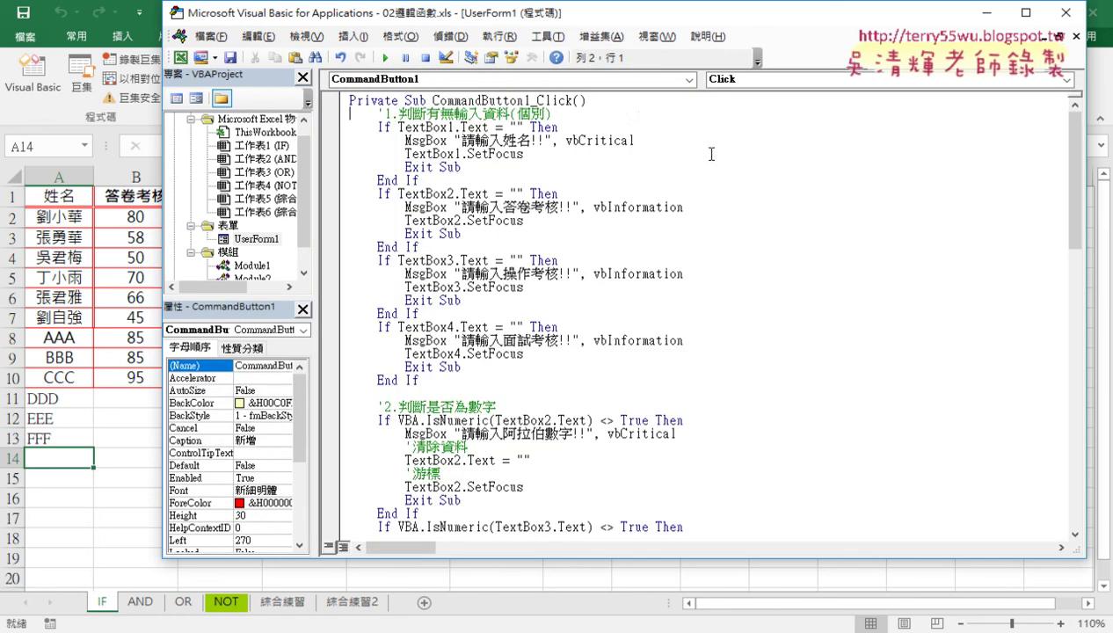
left_click(641, 105)
double_click(257, 238)
double_click(683, 128)
left_click(587, 100)
key("Return")
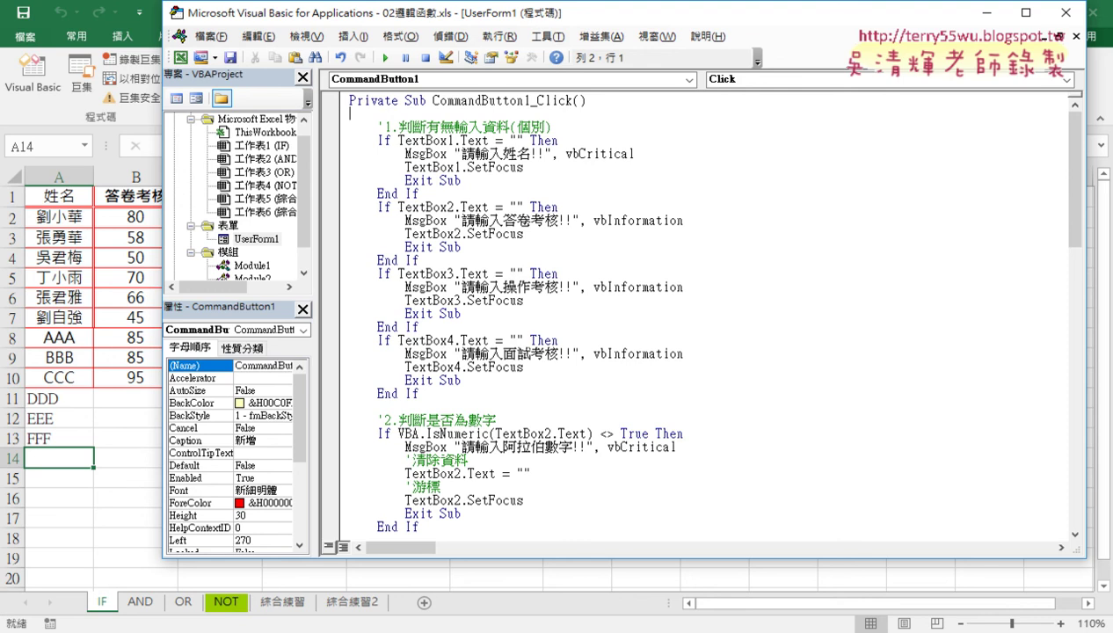
key("Tab")
Step: Type ActiveSheet.Unprotect with the sheet password as the first statement, then select that line
type("a")
type("ctive")
type("sheet")
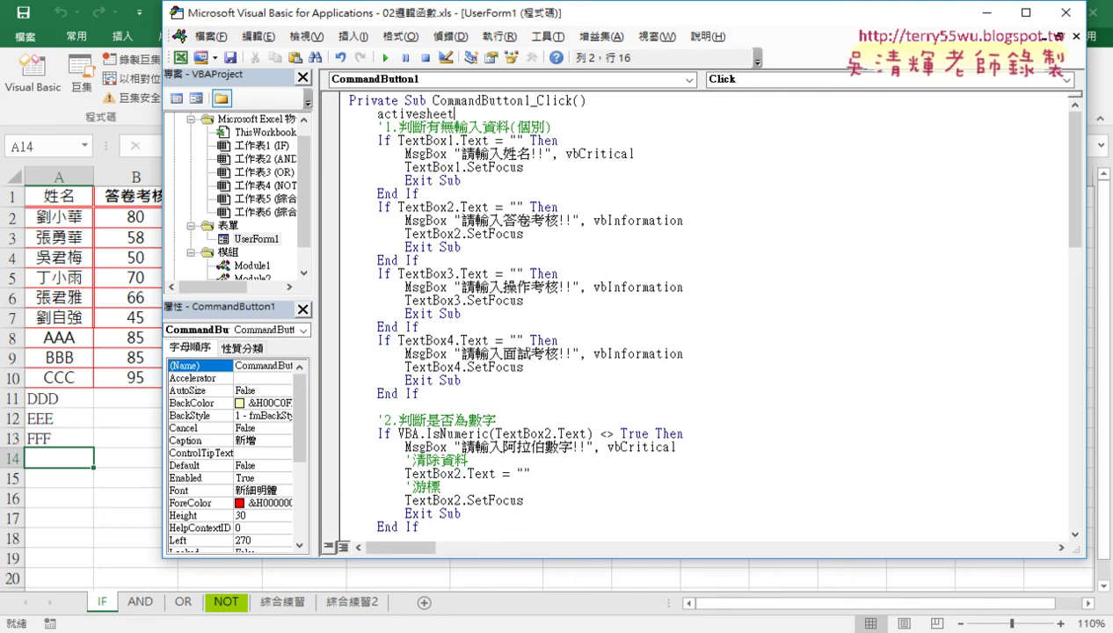
type(".")
type("un")
type("p")
type("rote")
type("ct")
type("()")
key("Left")
type("\"")
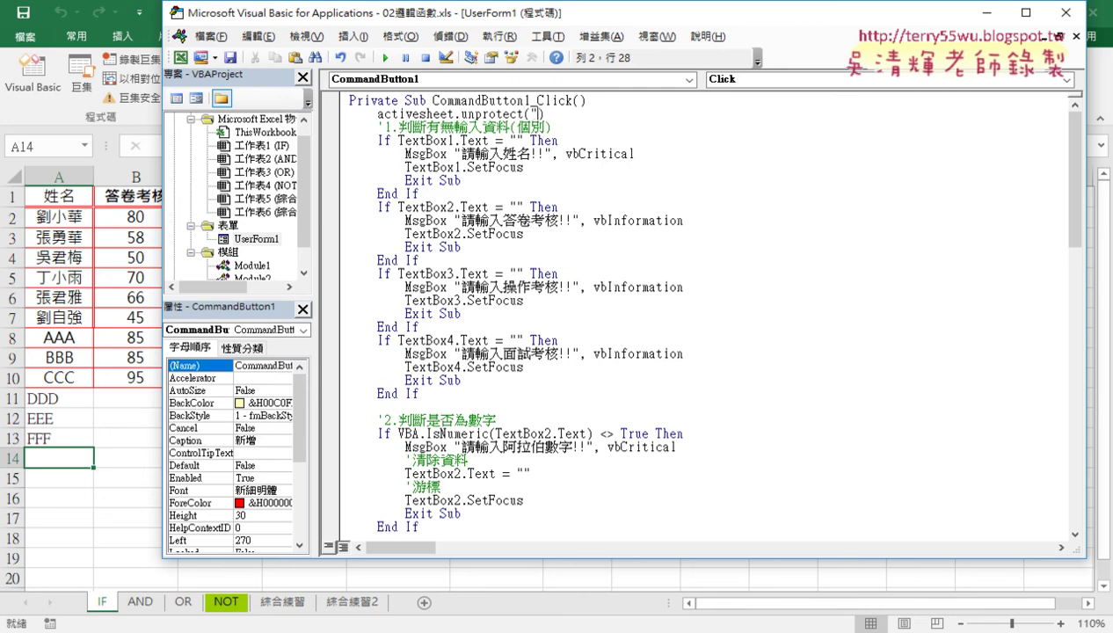
type("\"")
key("Left")
left_click(593, 203)
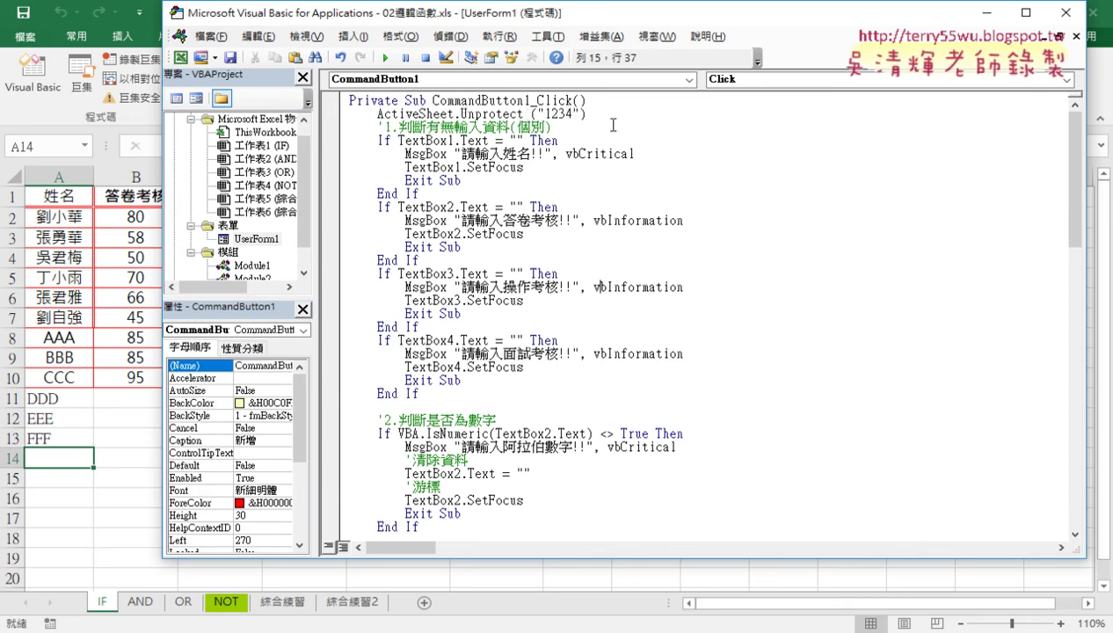
left_click_drag(598, 114, 378, 114)
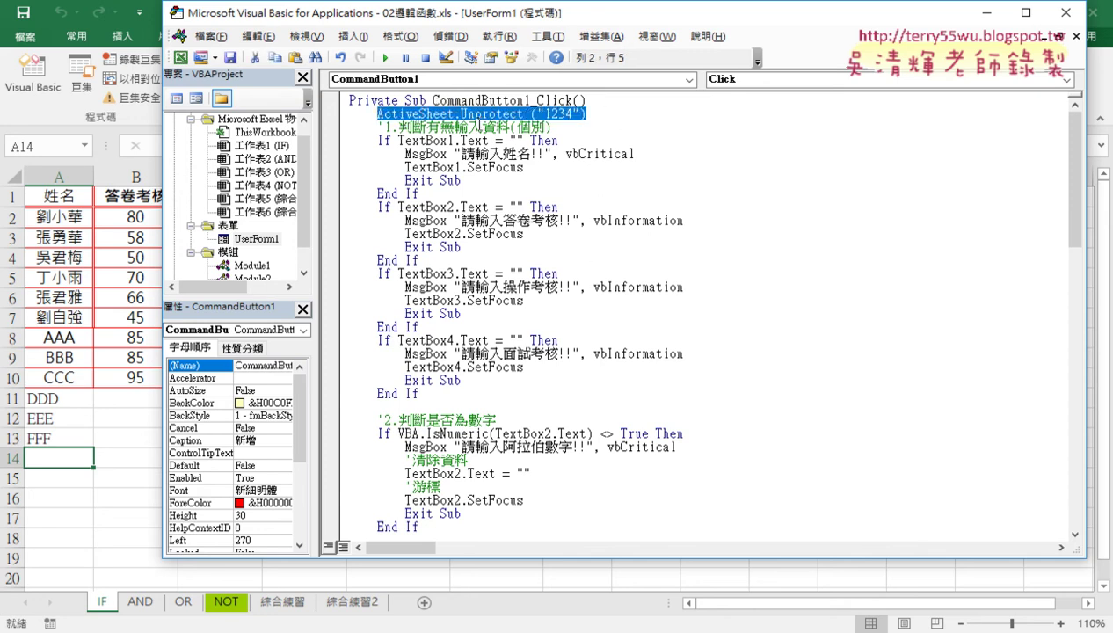
Step: Copy the Unprotect line and add the same call on a new line after TextBox1.SetFocus
right_click(485, 115)
left_click(528, 145)
scroll(519, 299, "down", 3)
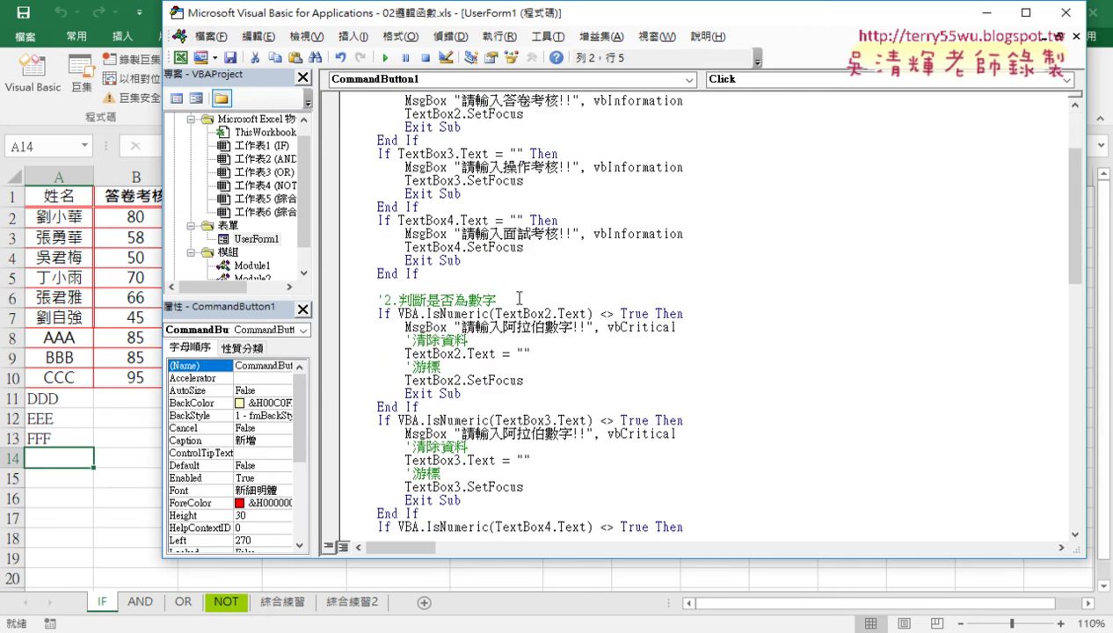
scroll(518, 299, "down", 5)
scroll(519, 299, "down", 3)
scroll(519, 299, "down", 10)
scroll(513, 308, "down", 1)
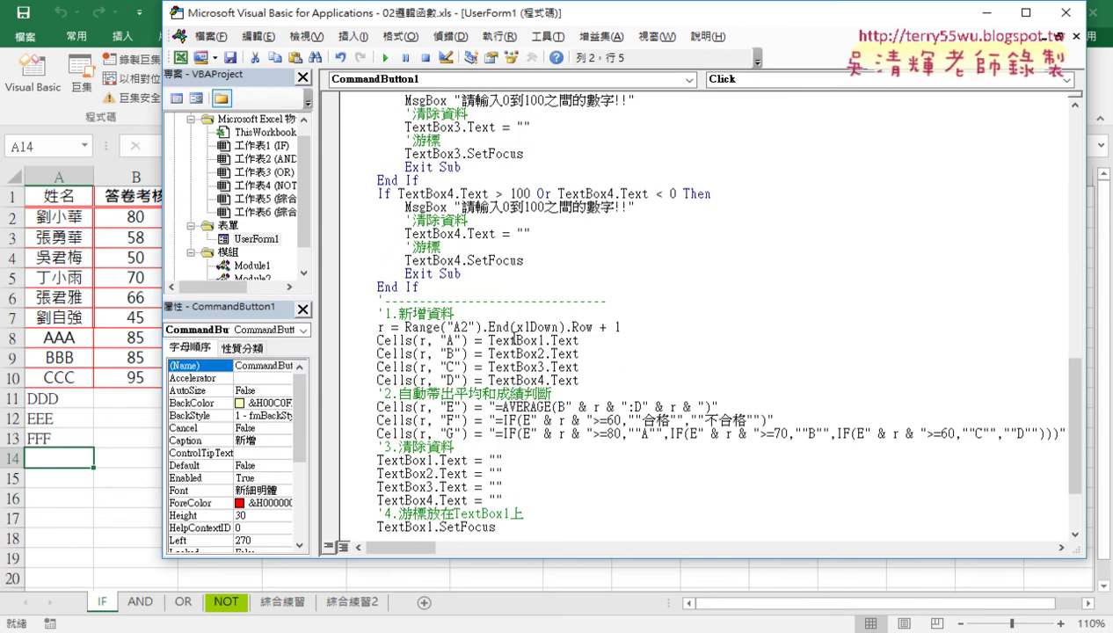
scroll(508, 343, "down", 1)
left_click(501, 420)
key("Return")
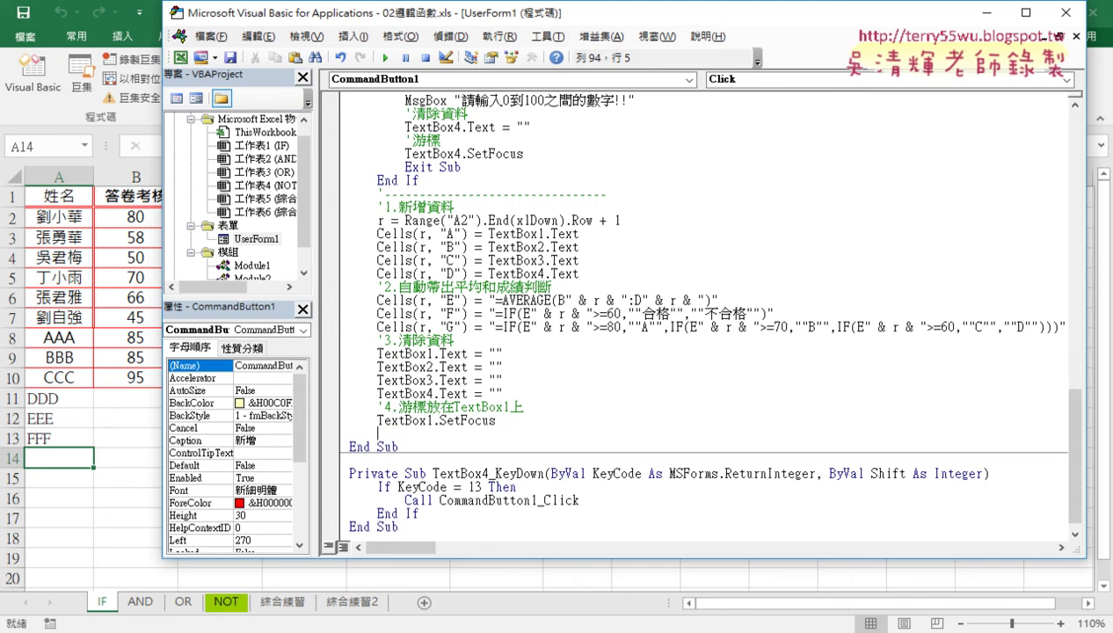
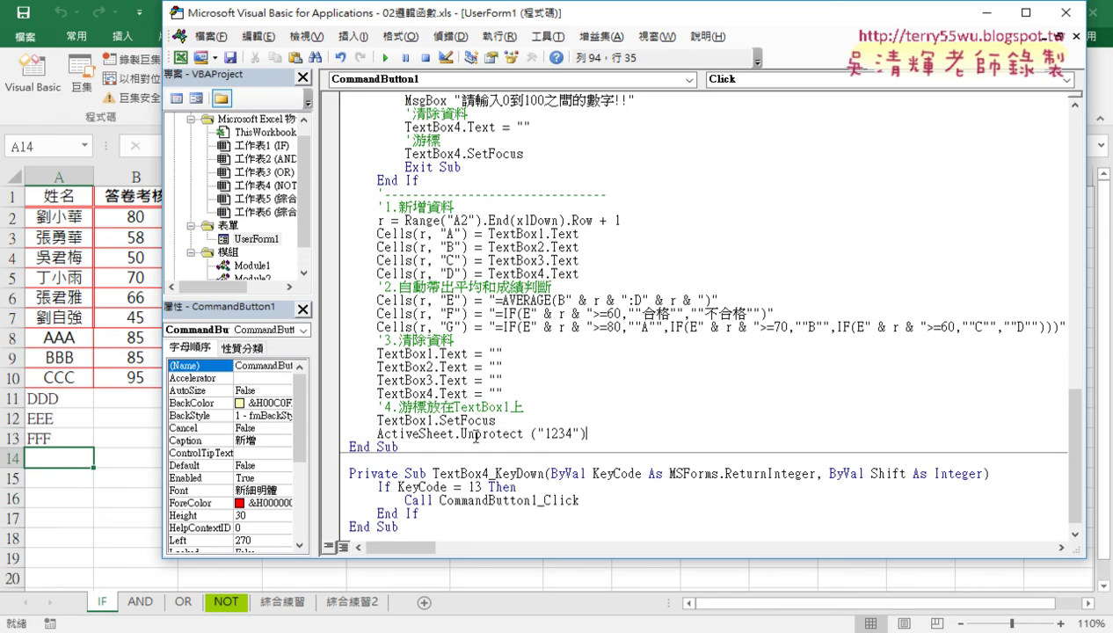
Step: Delete 'Un' so the closing line becomes ActiveSheet.Protect with the same password
left_click_drag(474, 434, 461, 434)
key("Delete")
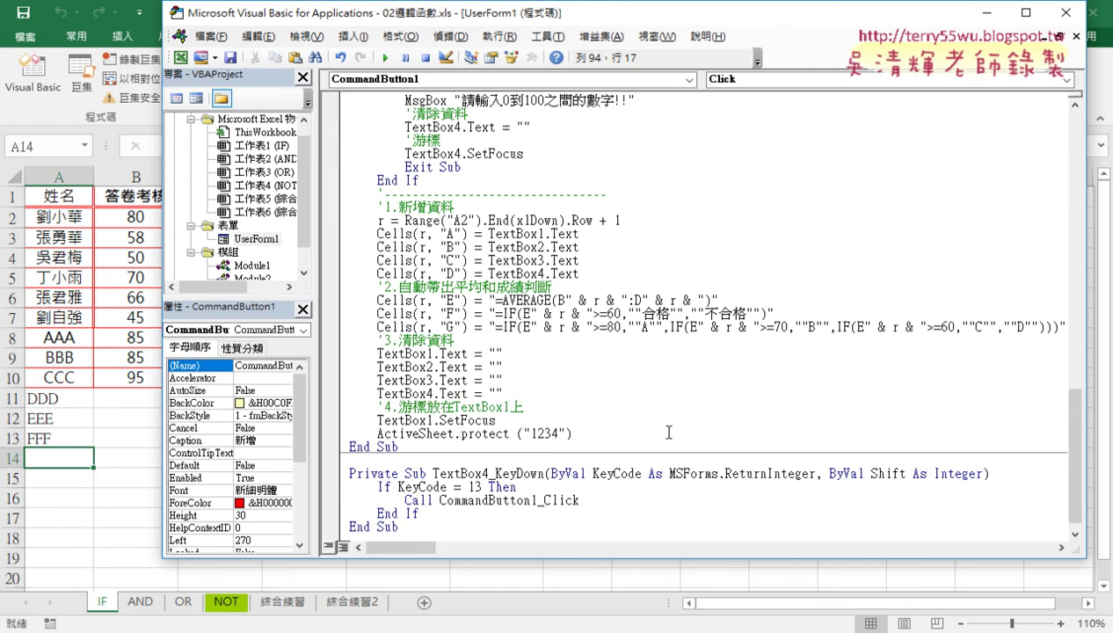
left_click(645, 393)
Step: Run the entry form and add record GGG with scores 85, 98 and 87
left_click(384, 57)
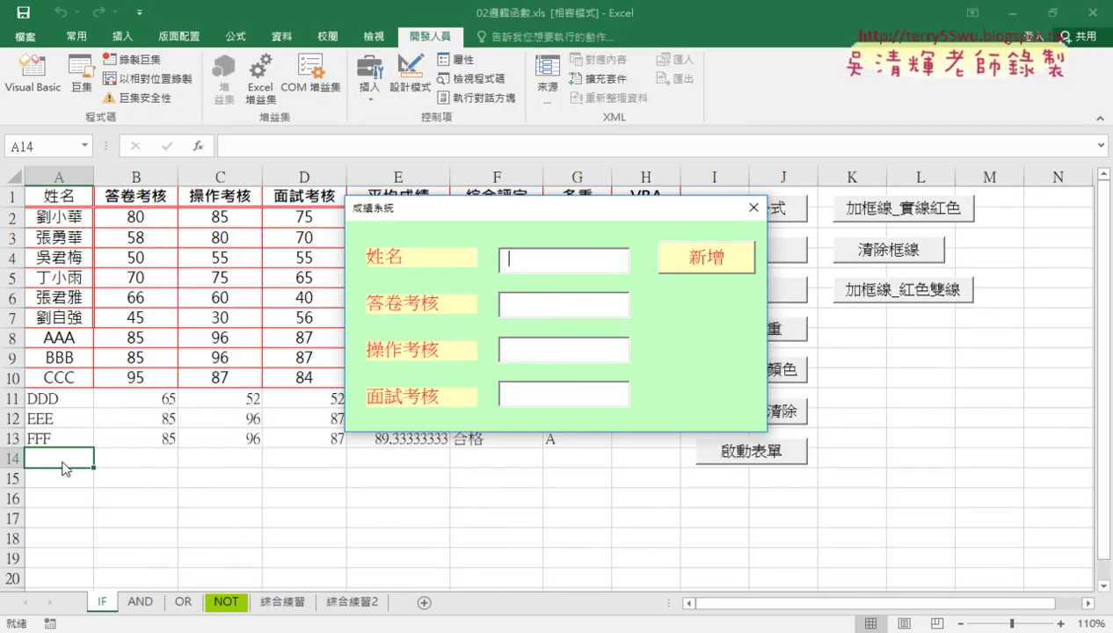
type("G")
type("GG")
key("Tab")
type("85")
key("Tab")
type("98")
key("Tab")
type("87")
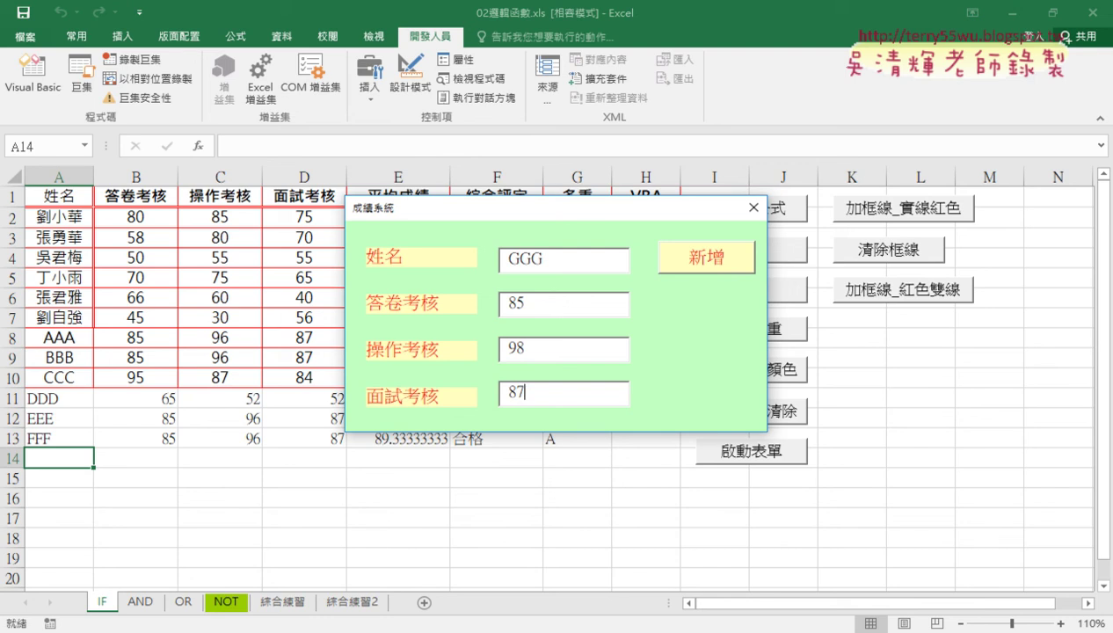
key("Return")
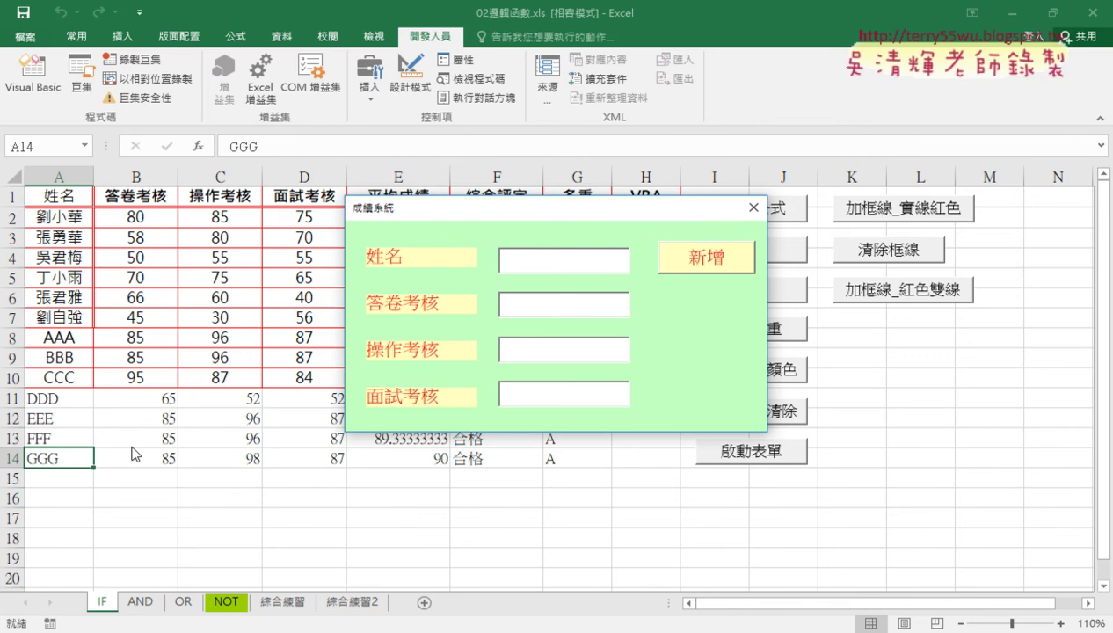
Step: Close the form and try typing in A15 to trigger the protected-sheet warning
left_click(753, 208)
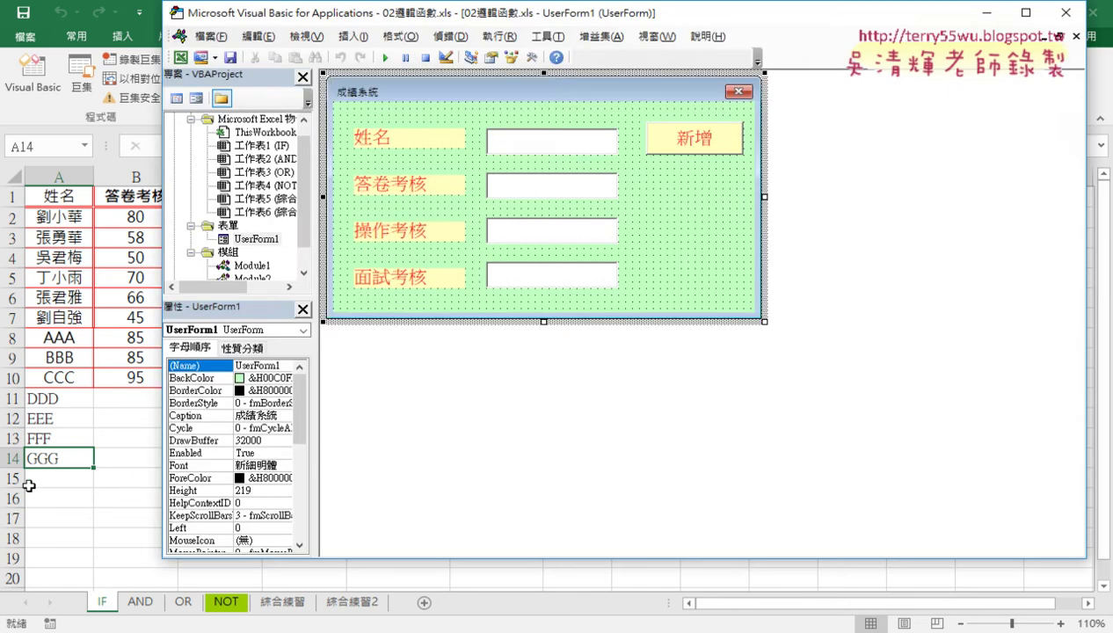
left_click(55, 477)
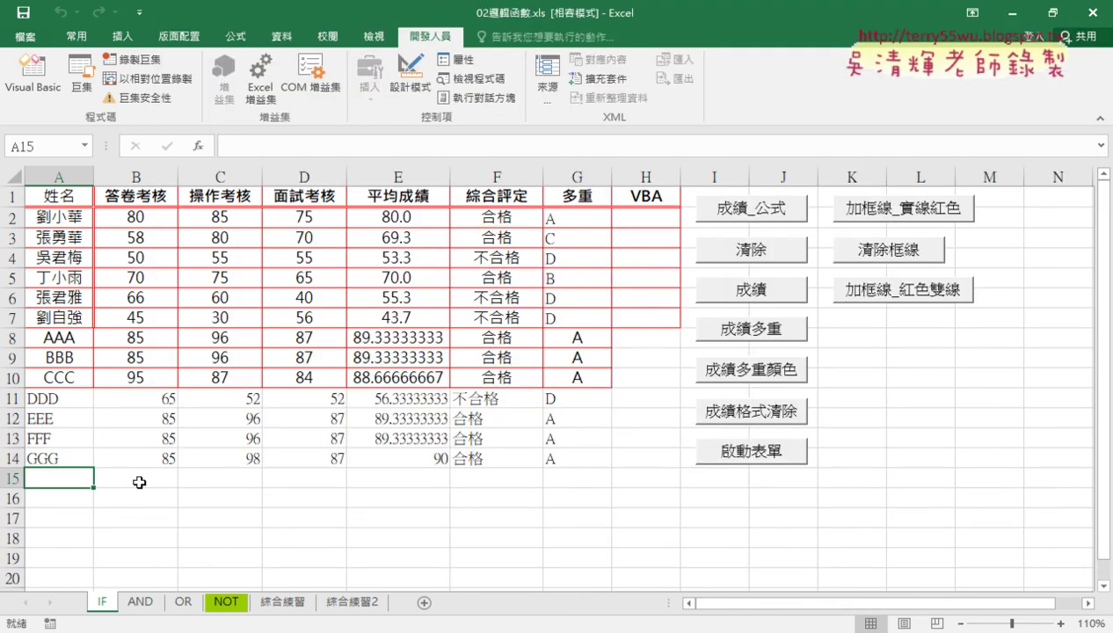
key("a")
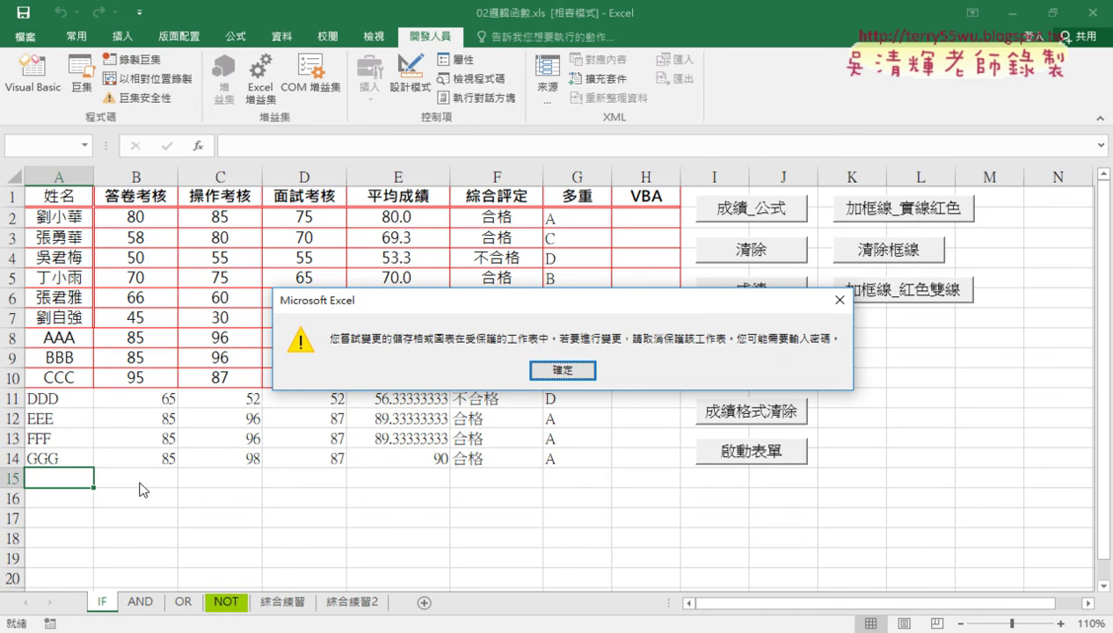
Step: Dismiss the warning, review the Unprotect line in the 新增 button code, and return to Excel
left_click(564, 372)
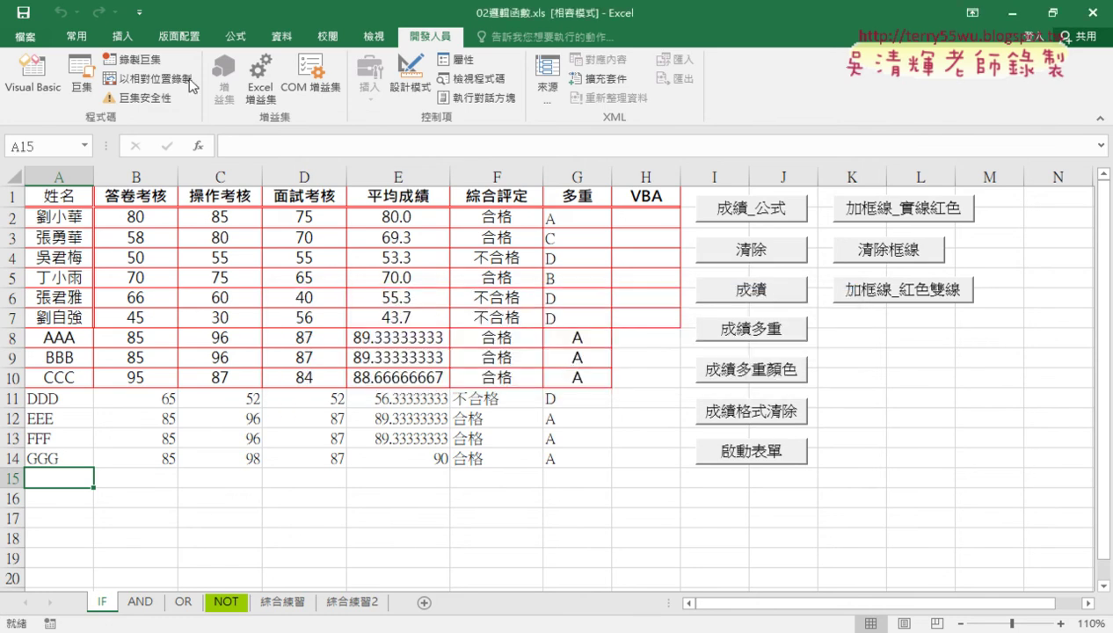
left_click(39, 83)
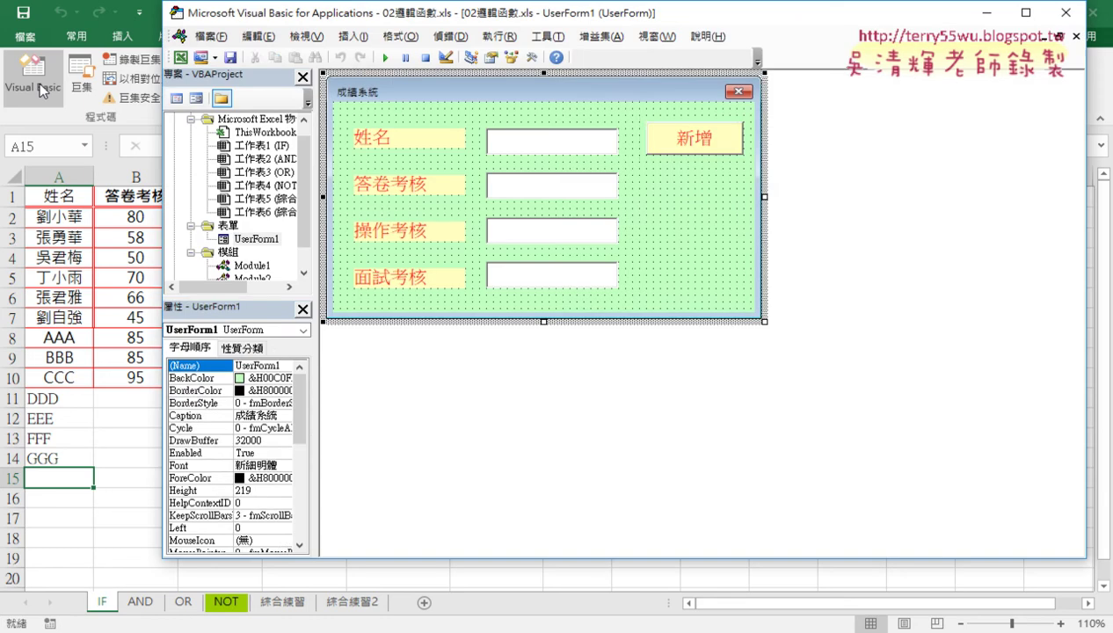
double_click(685, 142)
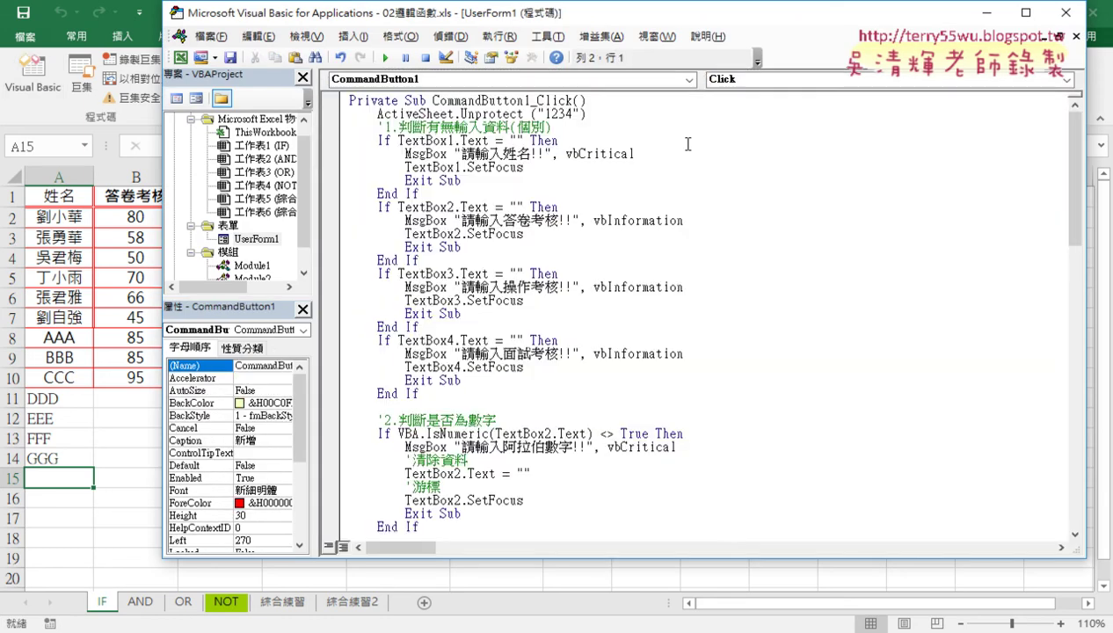
left_click(607, 117)
left_click_drag(607, 117, 337, 115)
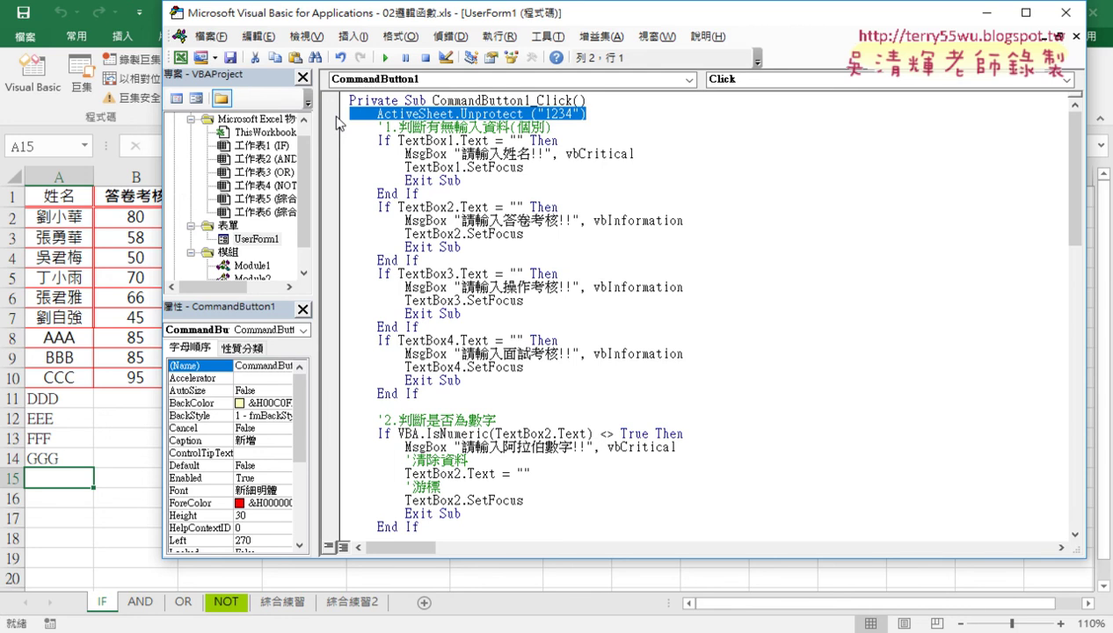
left_click(139, 296)
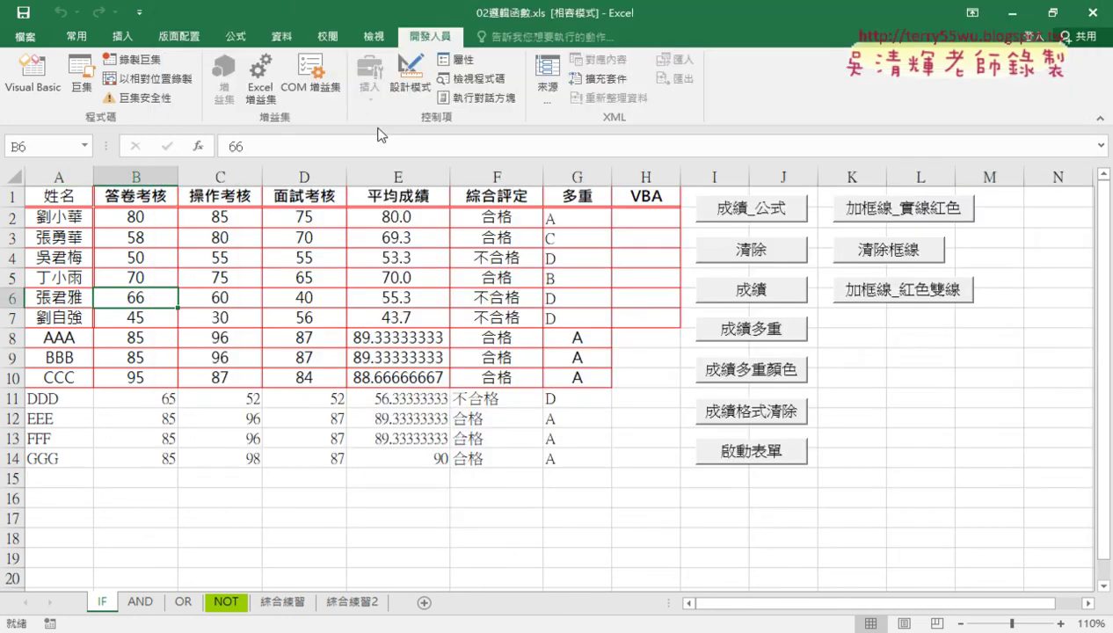
left_click(327, 36)
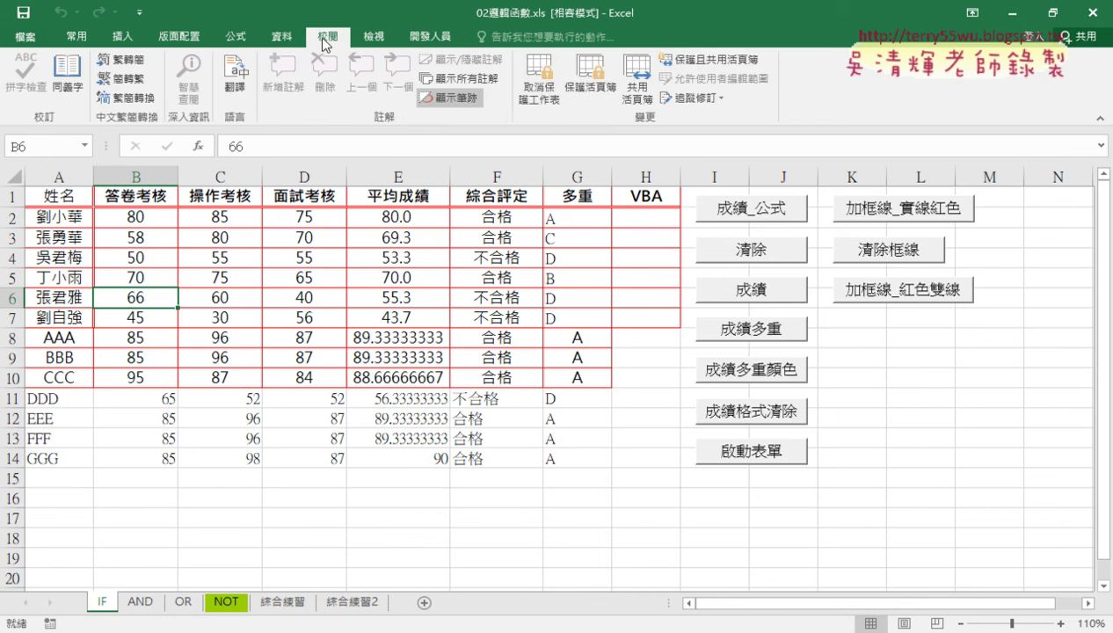
left_click(538, 86)
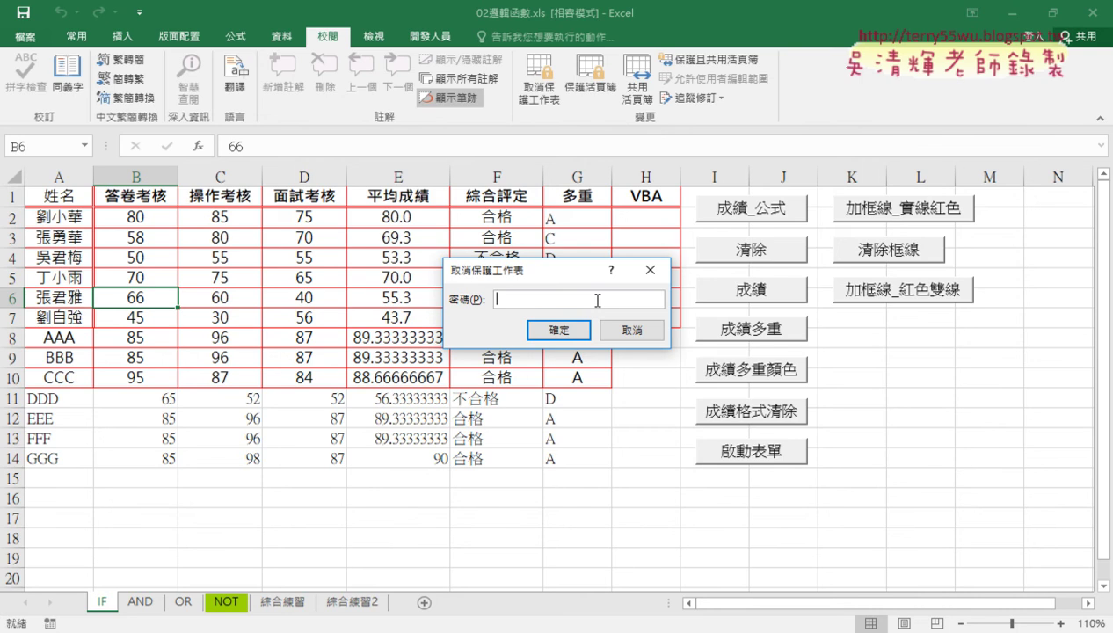
left_click(631, 330)
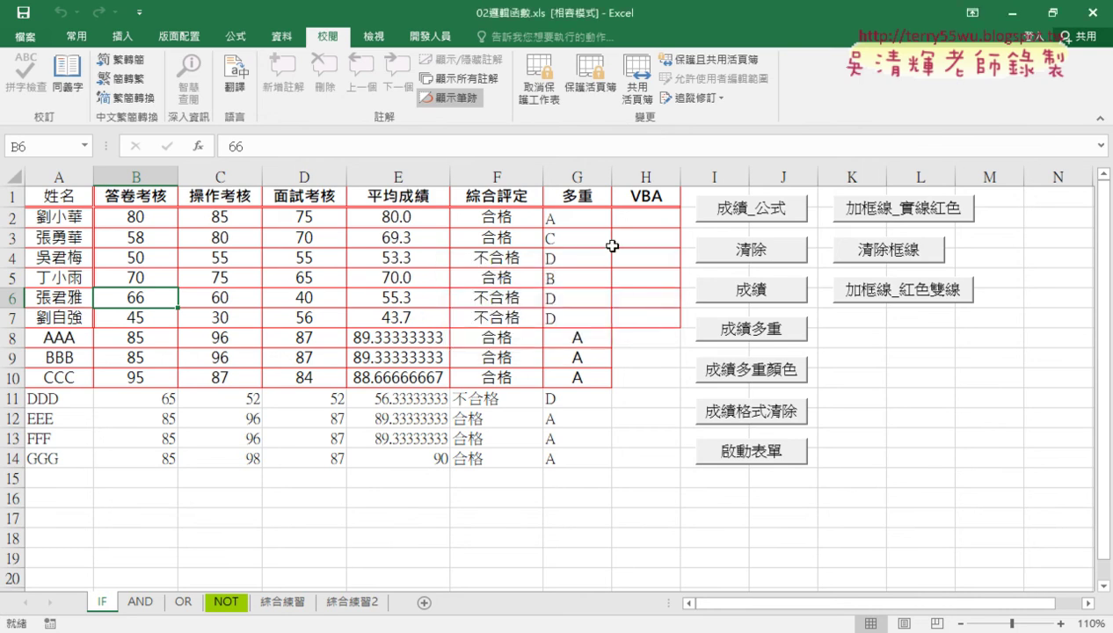
left_click(430, 36)
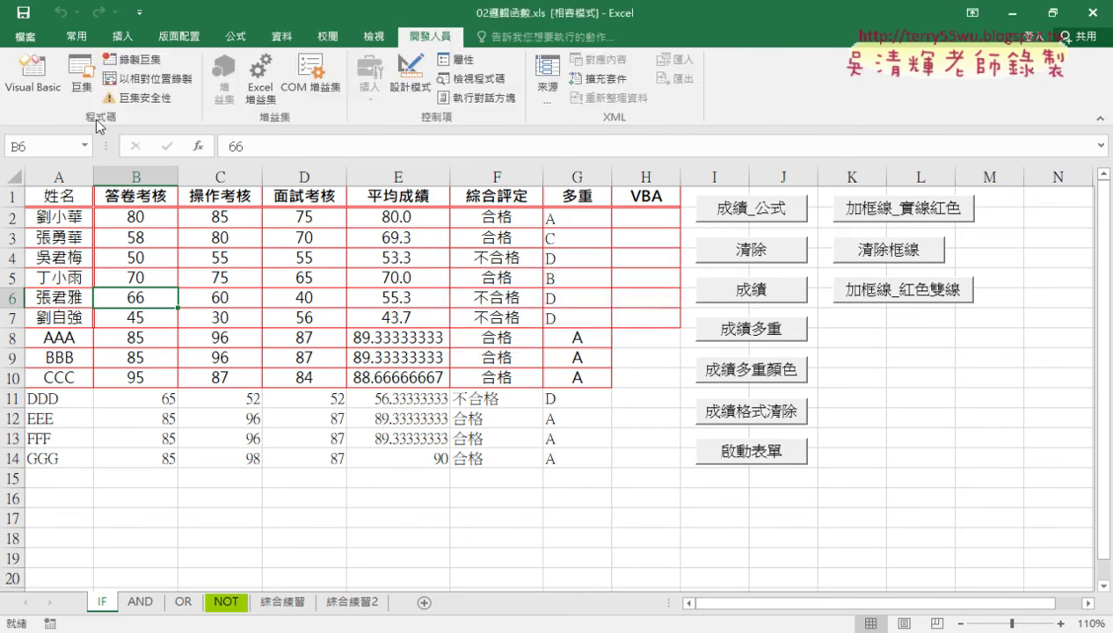
Step: In VBAProject properties' 保護 tab, tick 鎖定專案以供檢視 and enter and confirm a viewing password
left_click(37, 82)
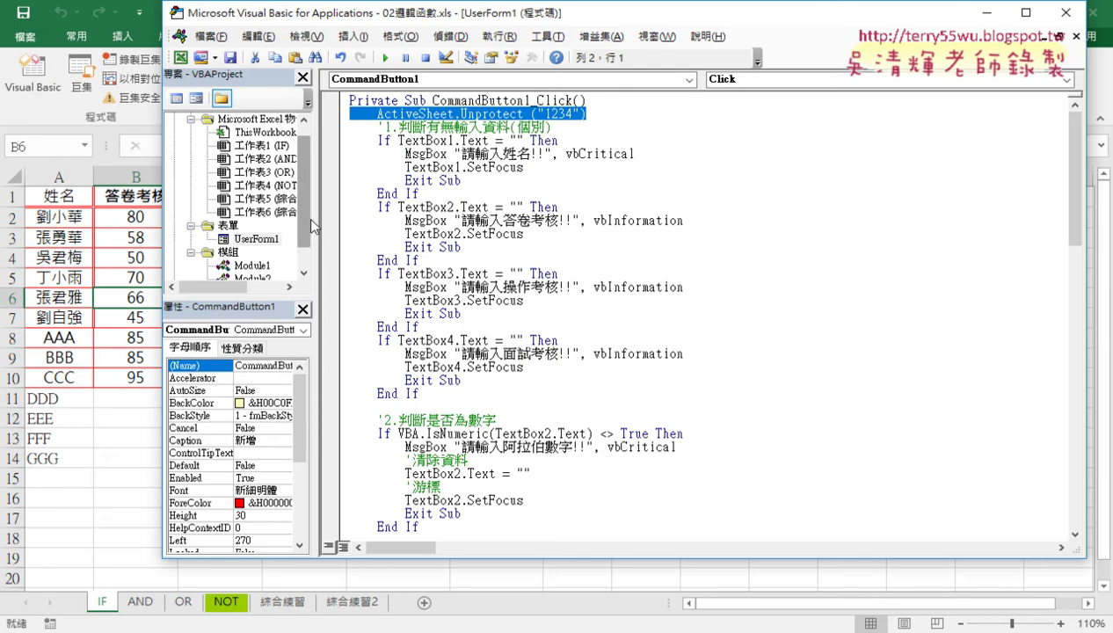
left_click_drag(318, 221, 445, 221)
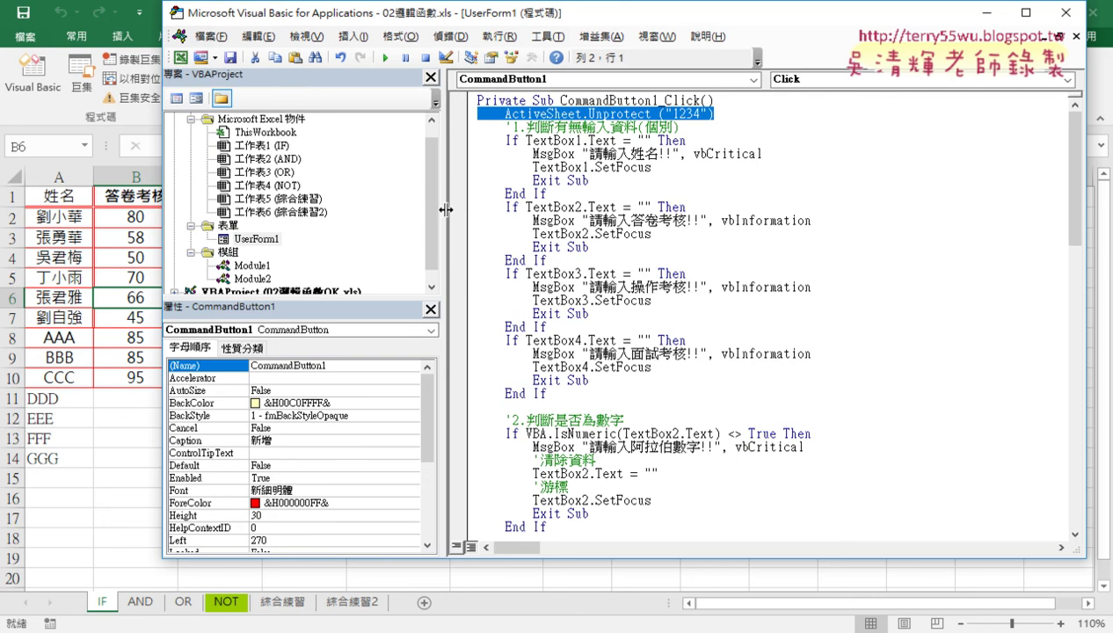
left_click_drag(433, 194, 432, 183)
left_click(336, 120)
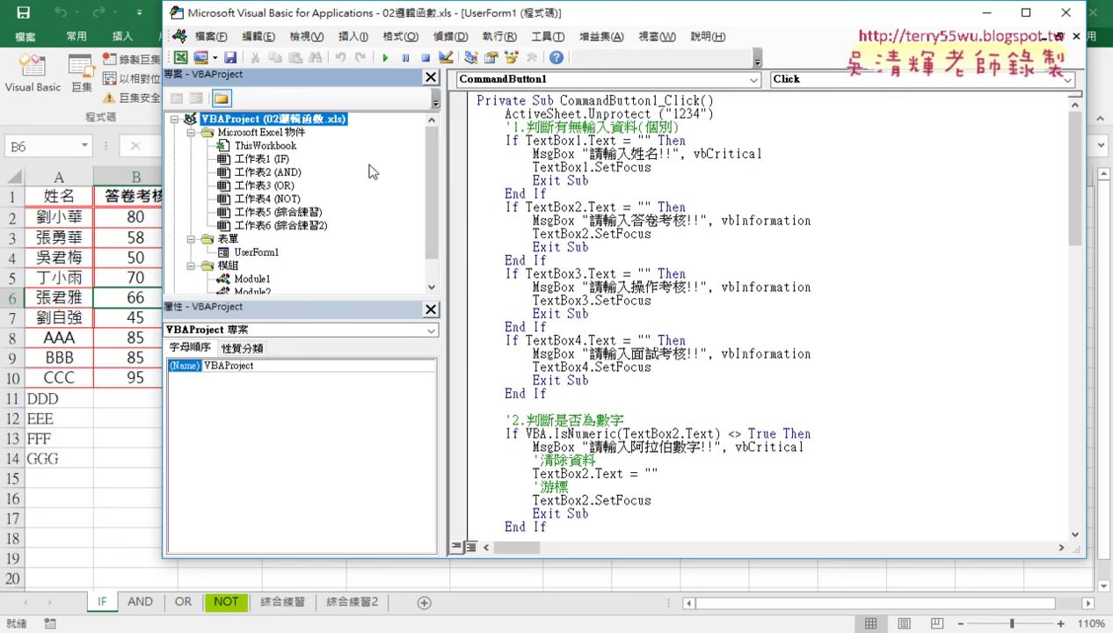
right_click(319, 123)
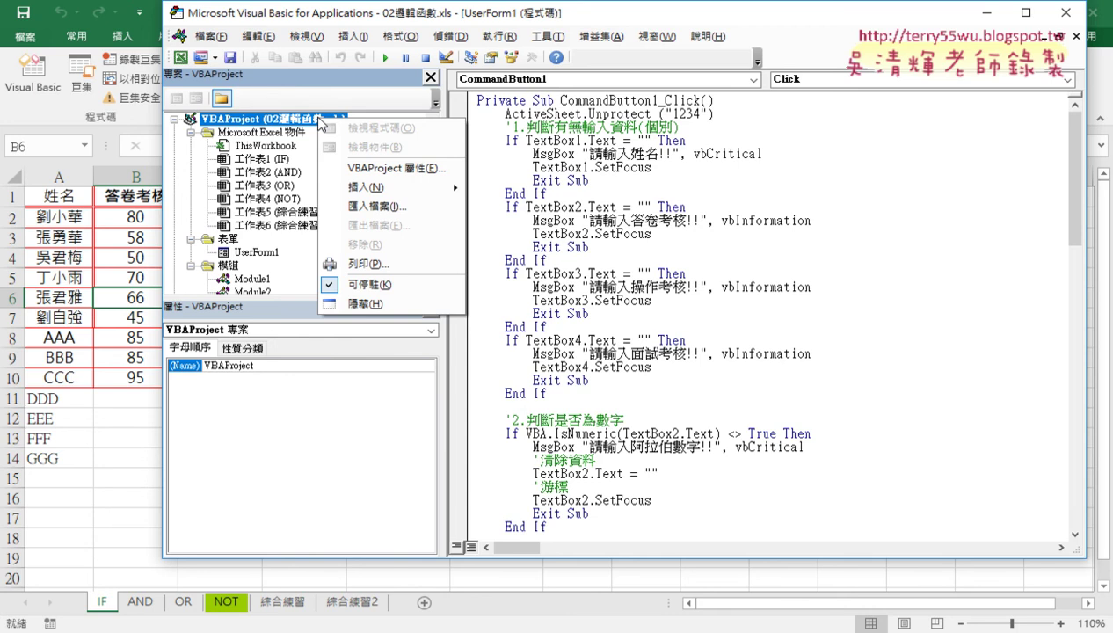
left_click(413, 169)
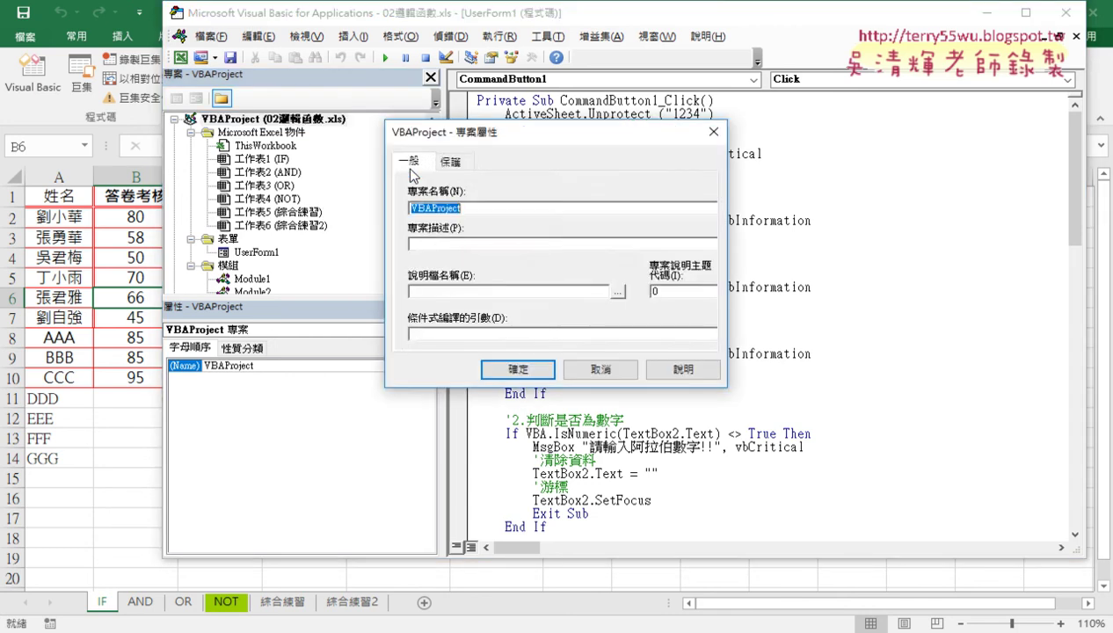
left_click(454, 161)
left_click(456, 214)
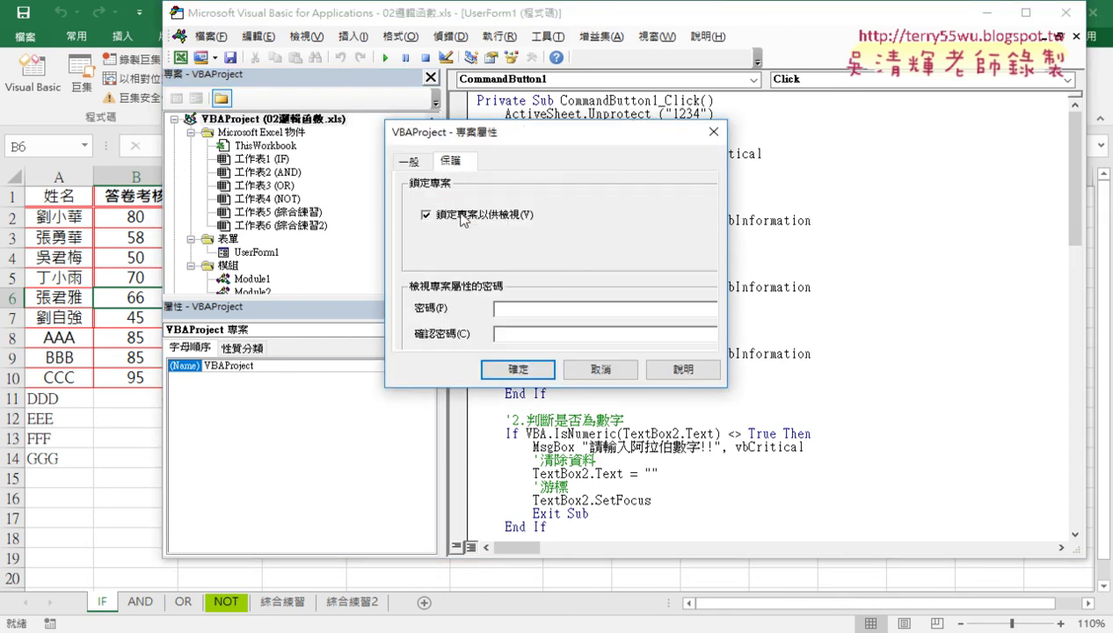
left_click(536, 314)
key("Return")
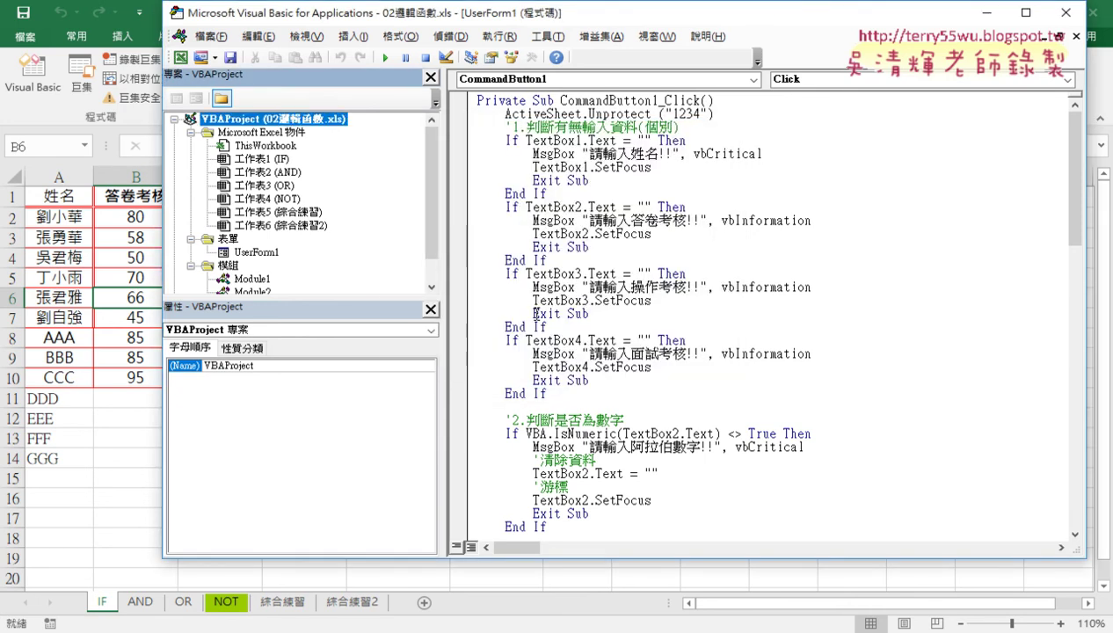
Step: Close the VBA editor and workbook, saving the changes
left_click(1066, 13)
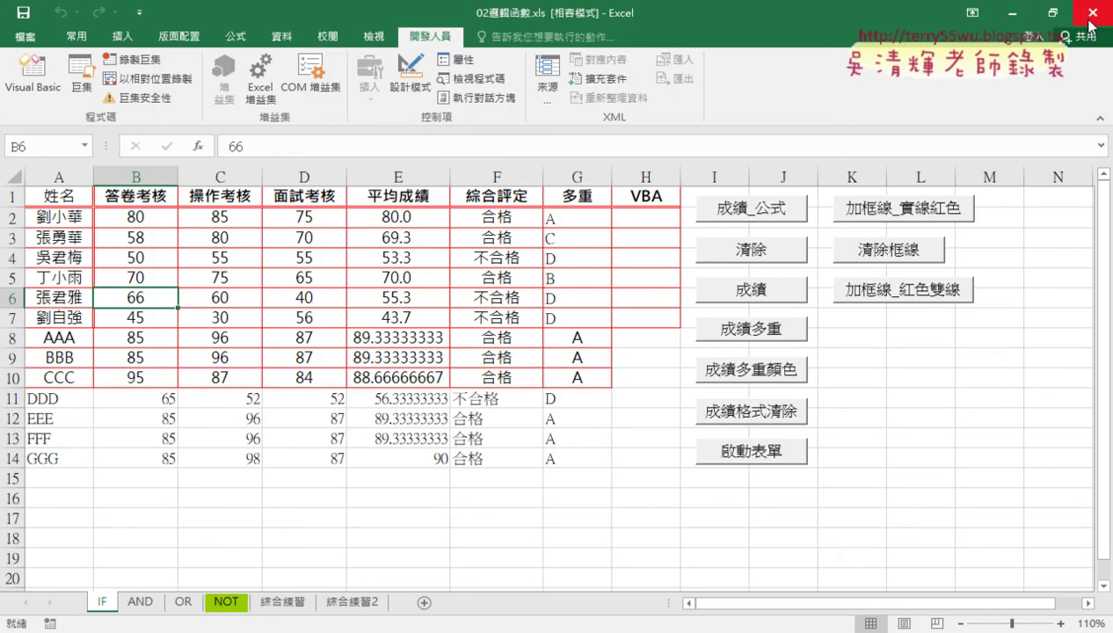
left_click(1093, 12)
left_click(473, 343)
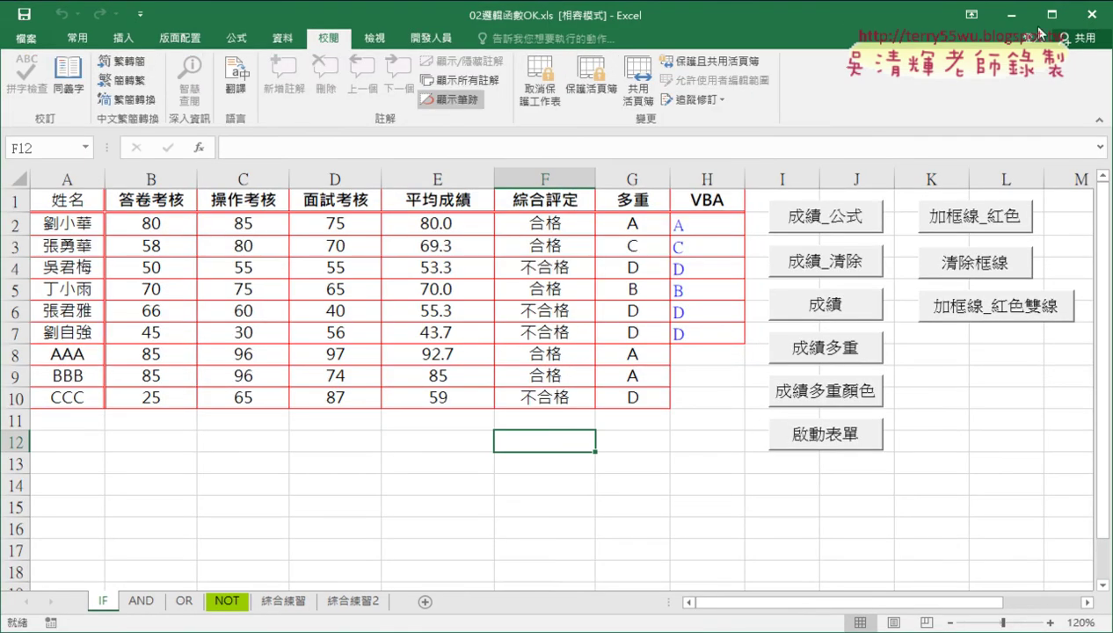
left_click(1011, 14)
Step: Reopen 02邏輯函數.xls, close the entry form, and open the VBA editor
double_click(466, 160)
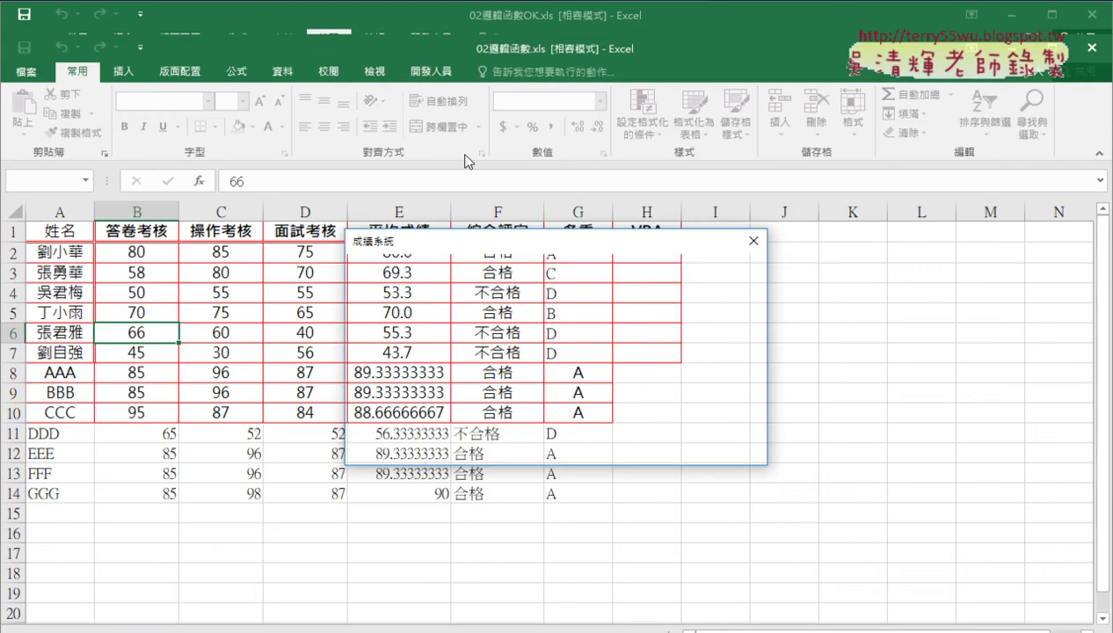
left_click(747, 240)
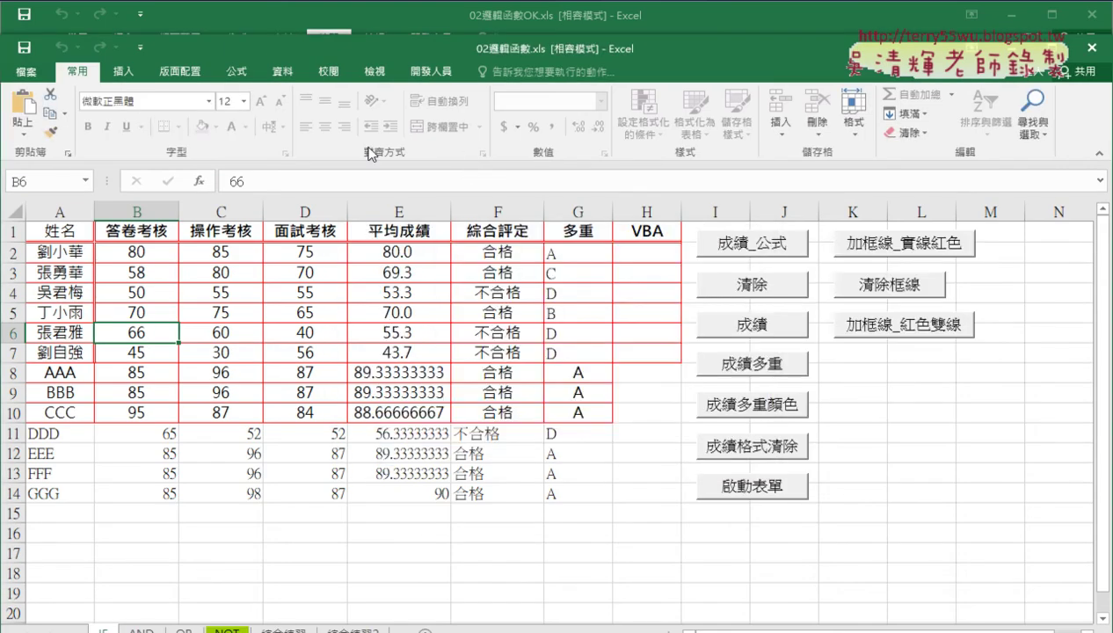
double_click(334, 41)
left_click(416, 40)
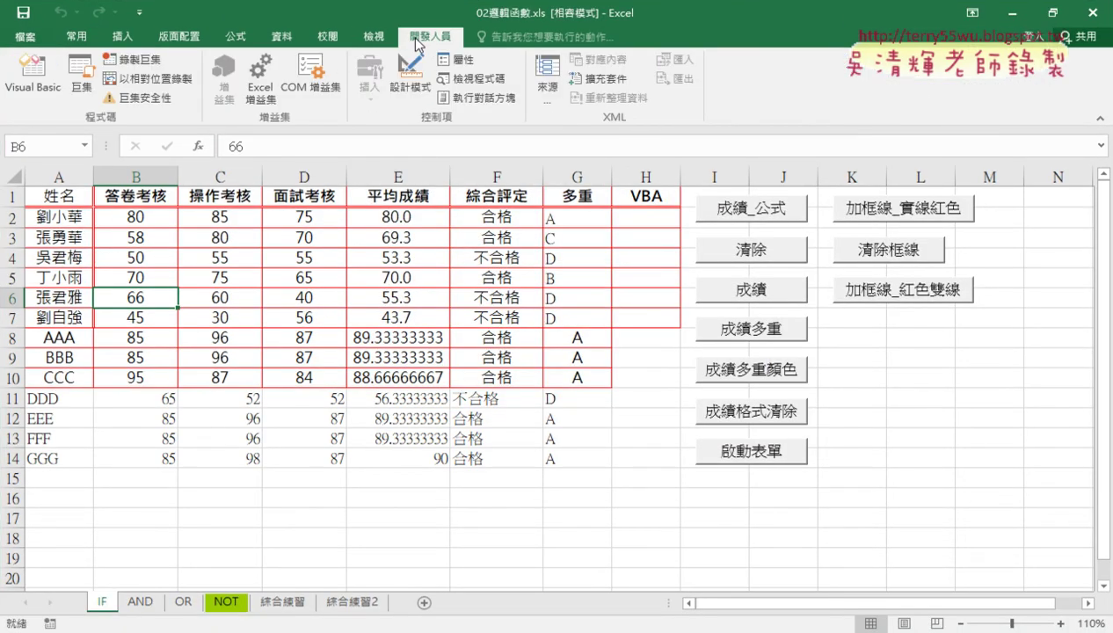
left_click(34, 84)
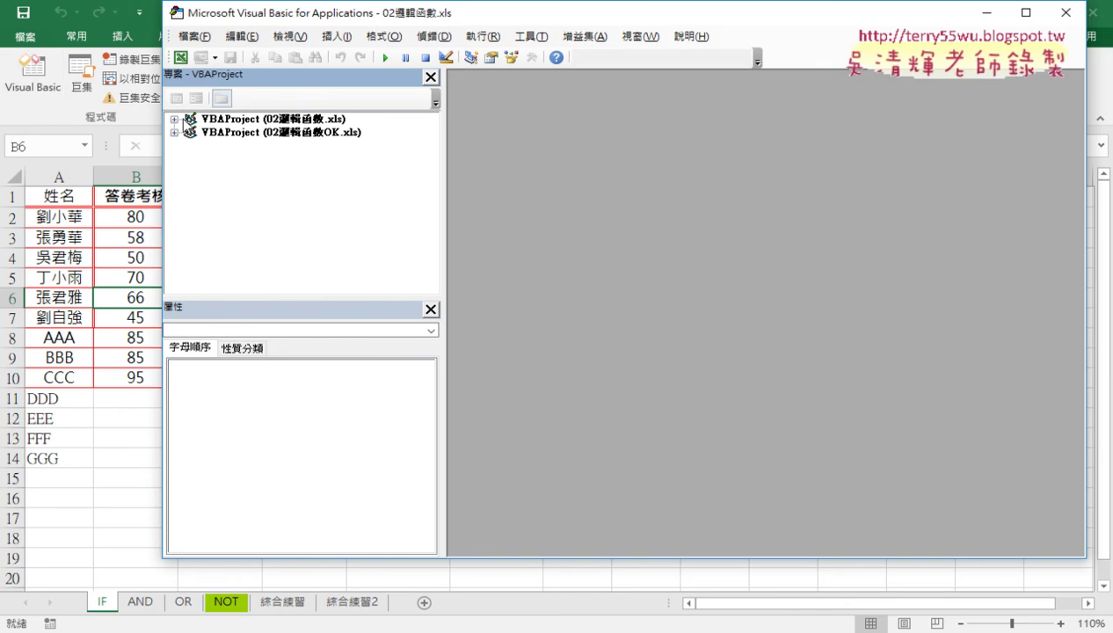
Step: Unlock the VBA project with its password after one rejected attempt
left_click(173, 118)
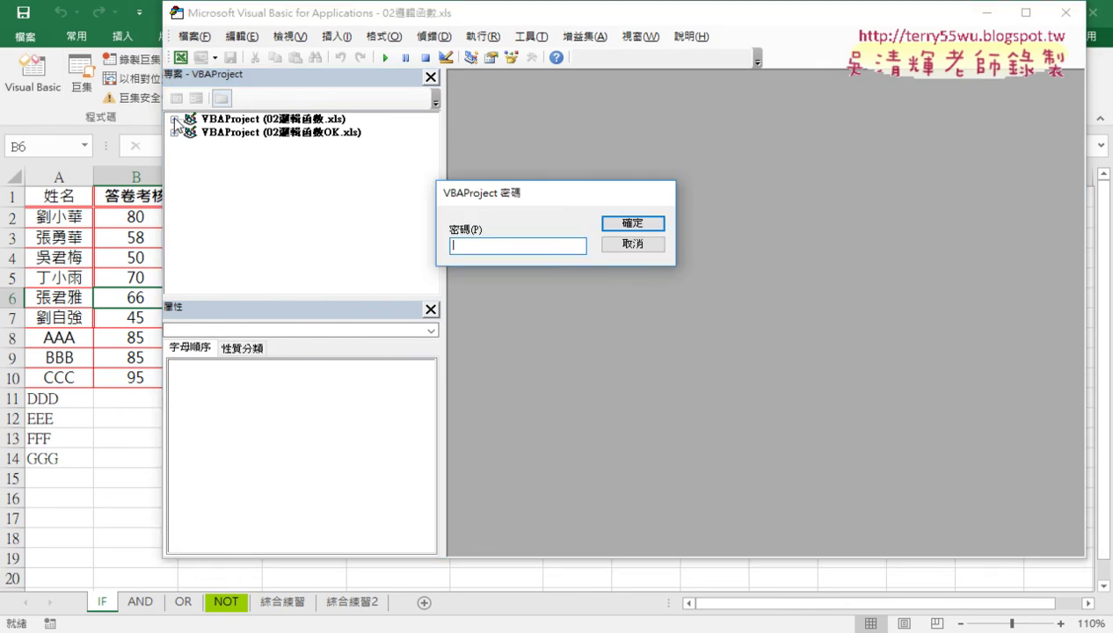
key("Return")
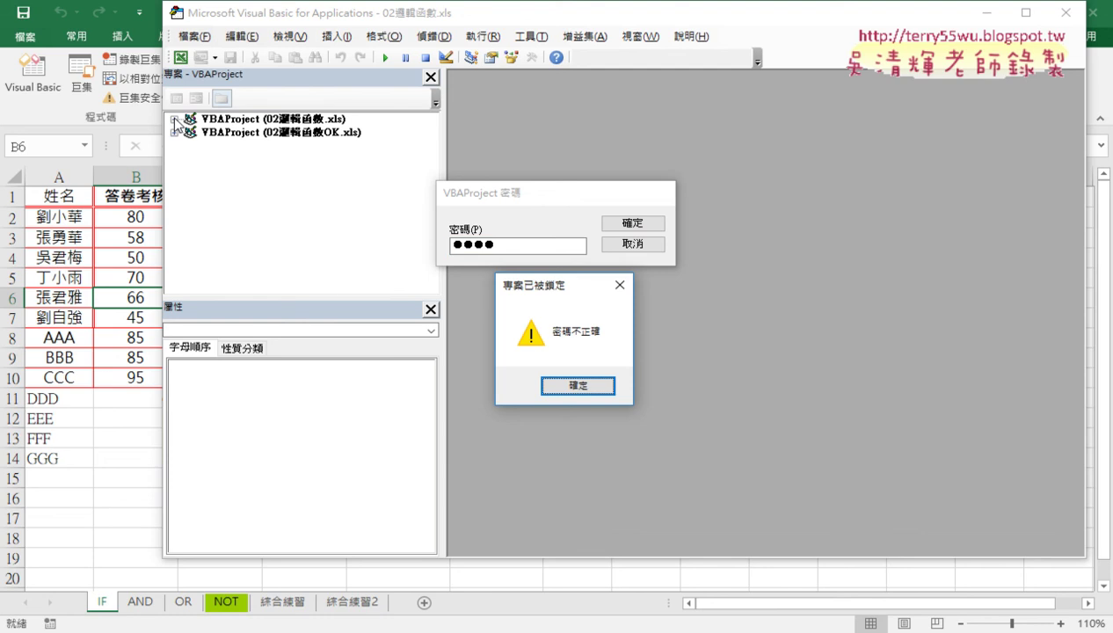
left_click(576, 385)
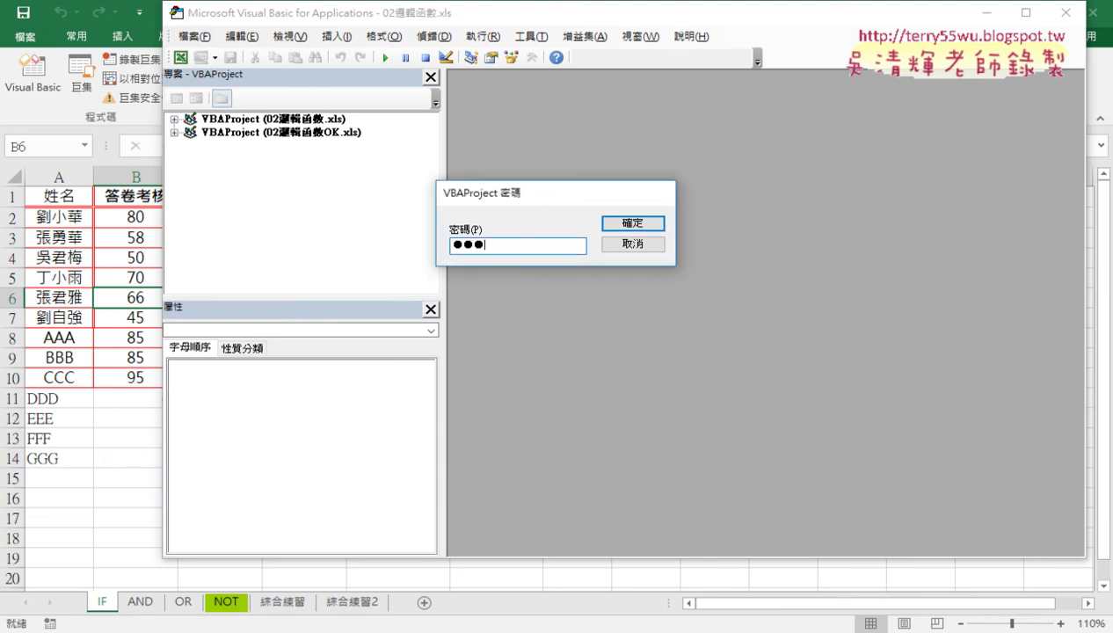
key("Return")
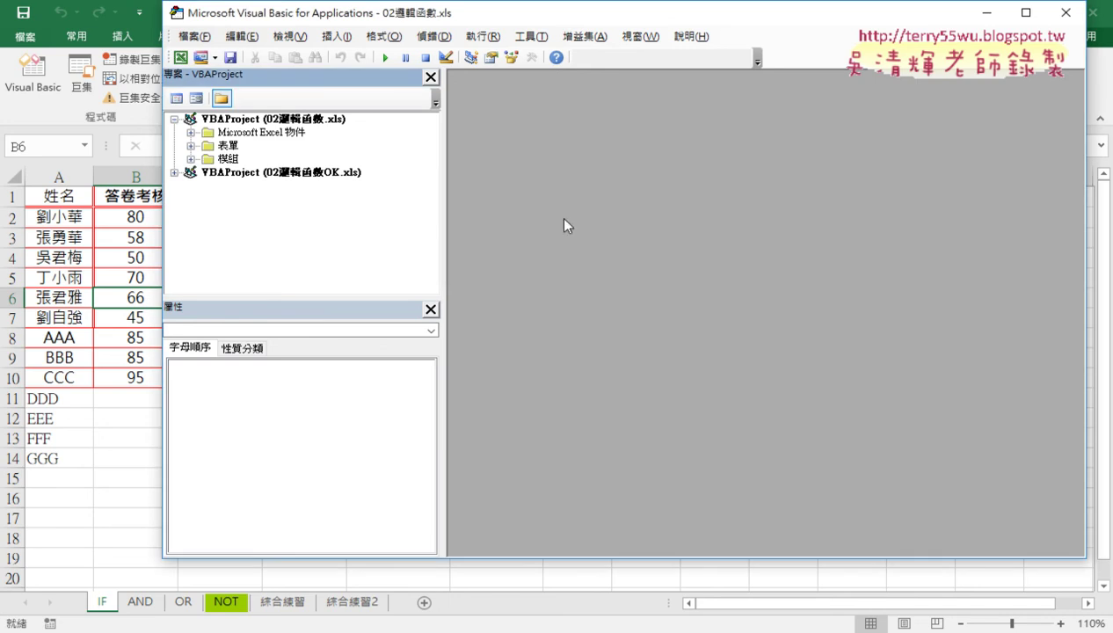
Step: View Module1's code and the 新增 button's click code in UserForm1
left_click(190, 159)
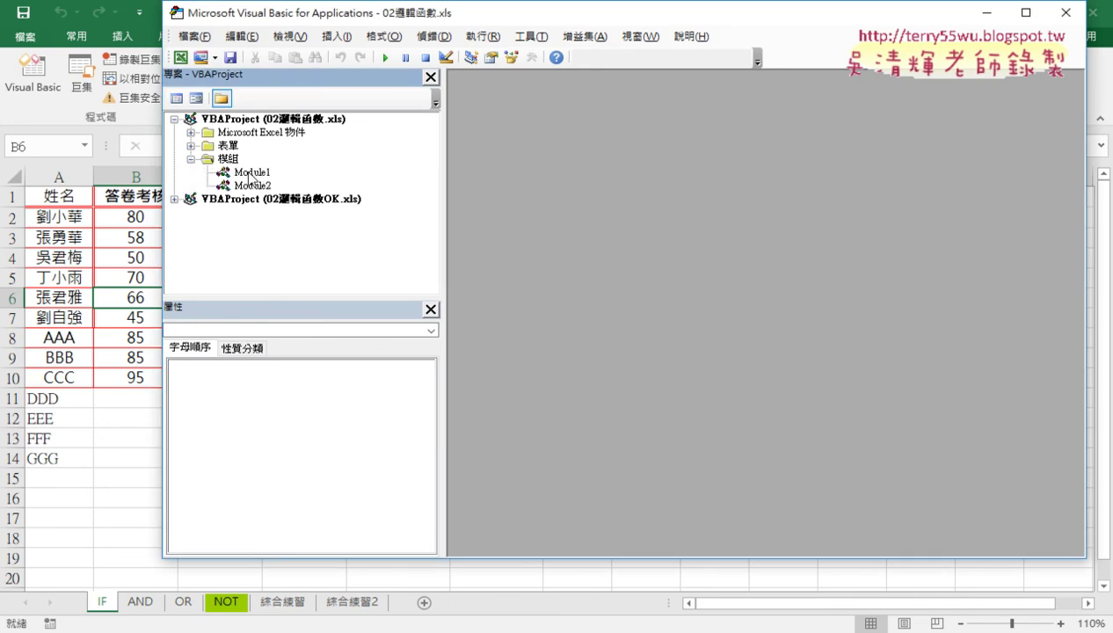
double_click(250, 174)
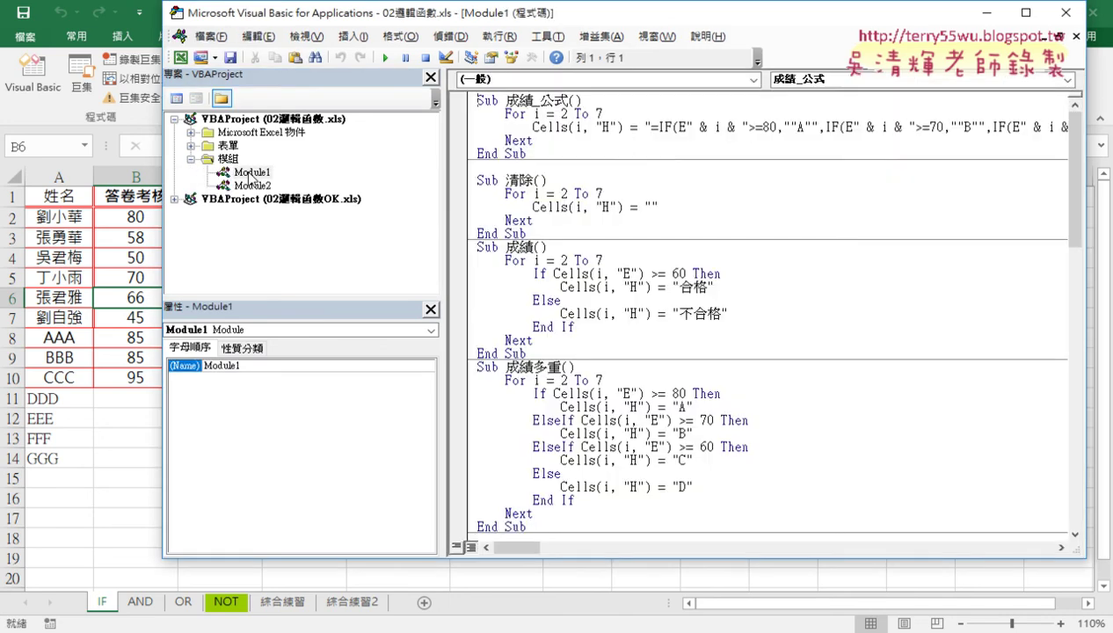
left_click(191, 145)
double_click(251, 159)
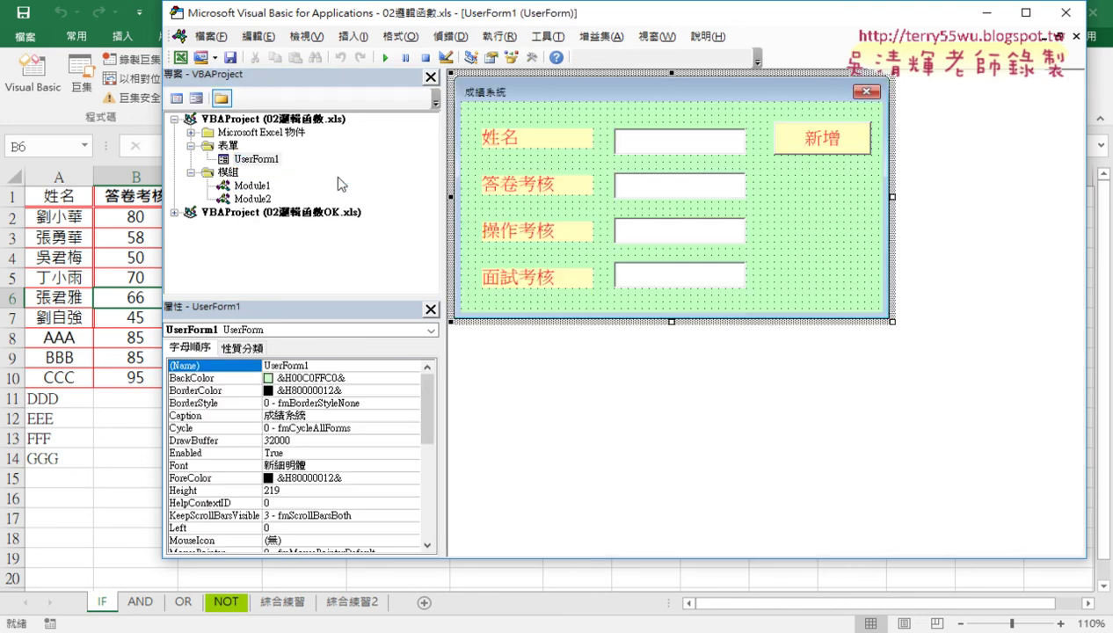
double_click(782, 145)
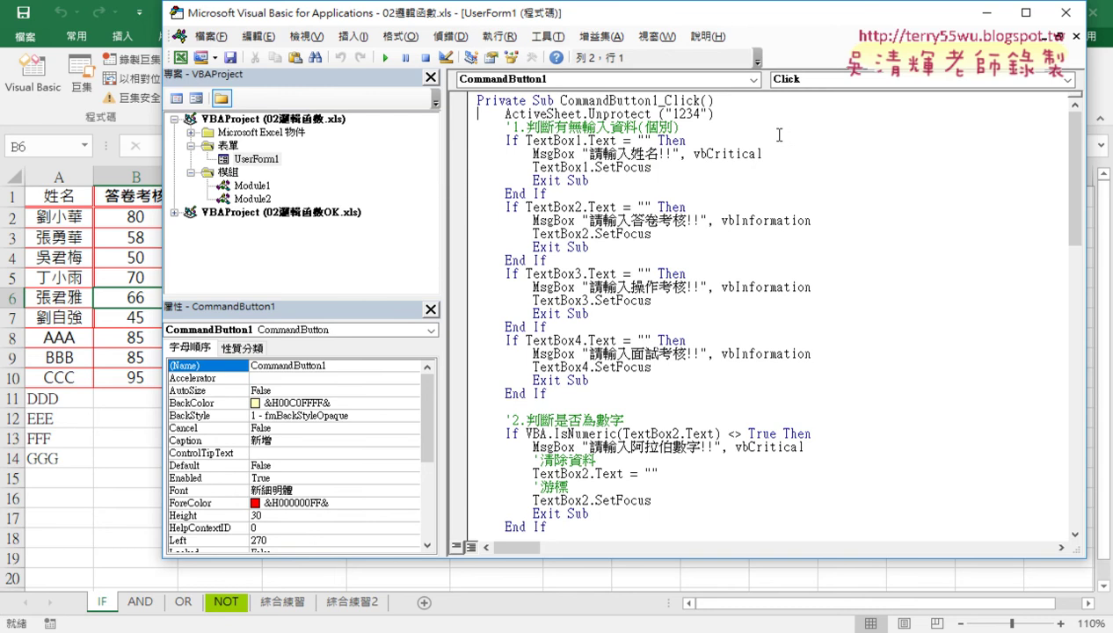
Step: Close the VBA editor, check cell G11, and switch to the Google Docs notes
left_click(1065, 12)
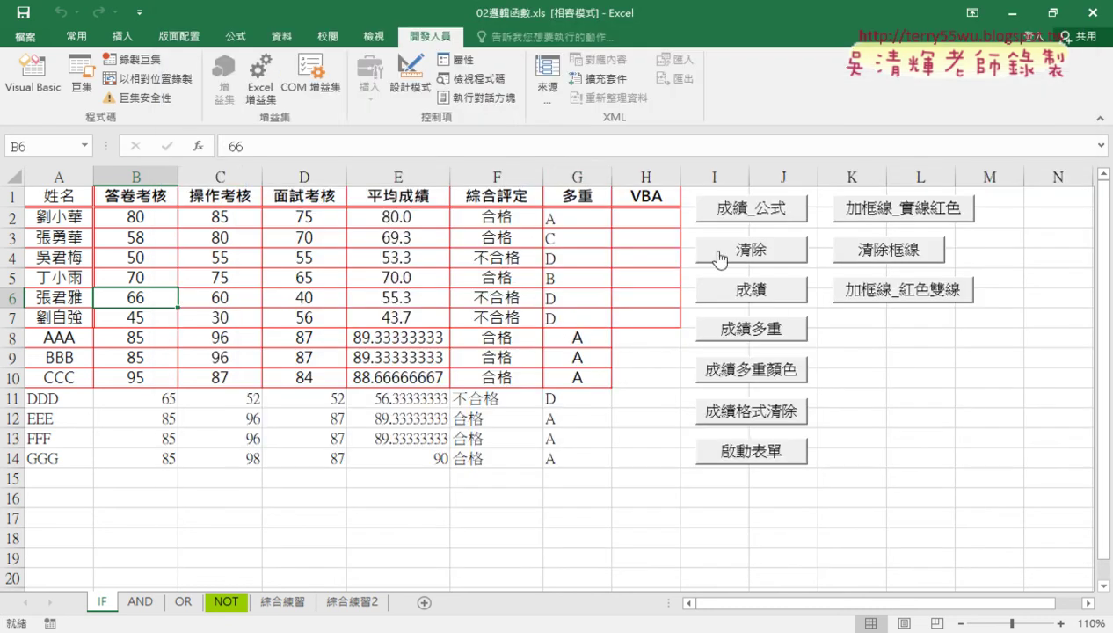
left_click(559, 399)
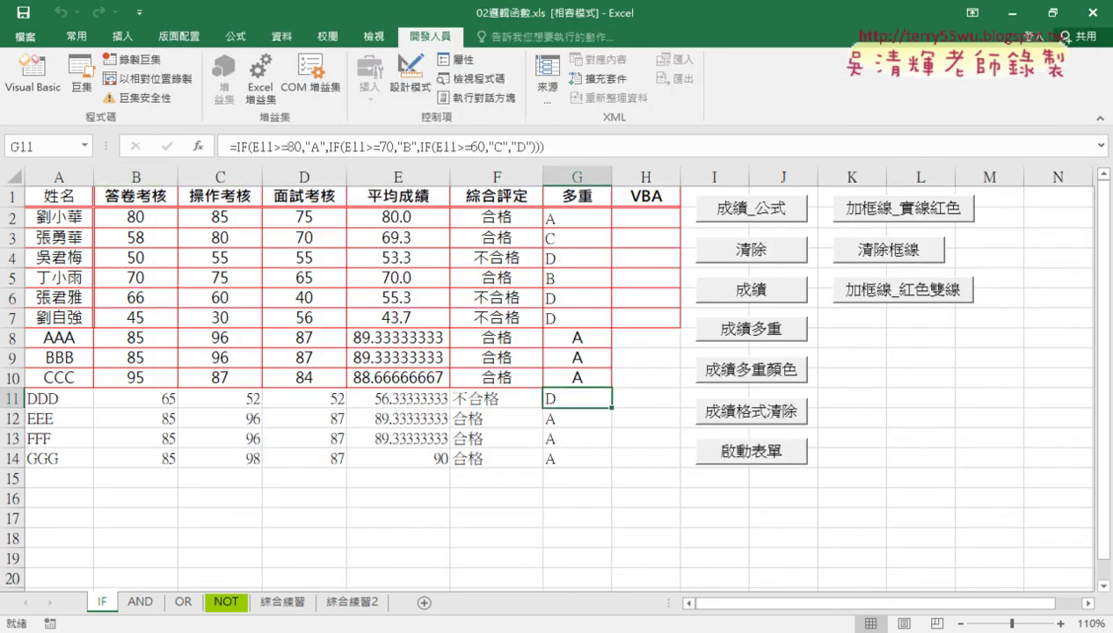
key("alt+Tab")
left_click(495, 331)
left_click_drag(496, 331, 91, 262)
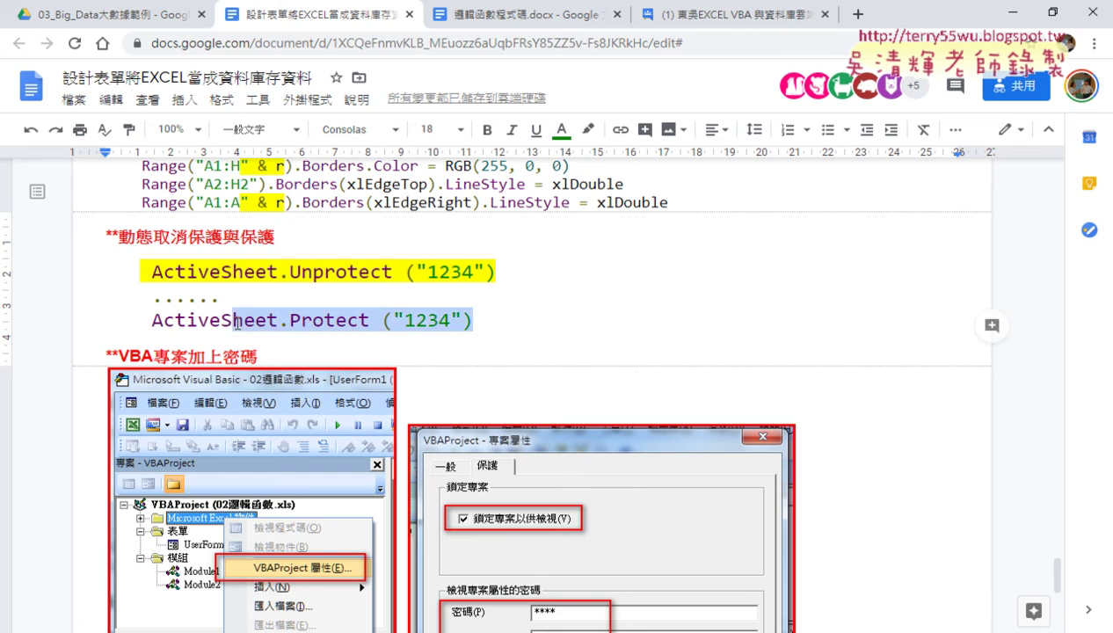